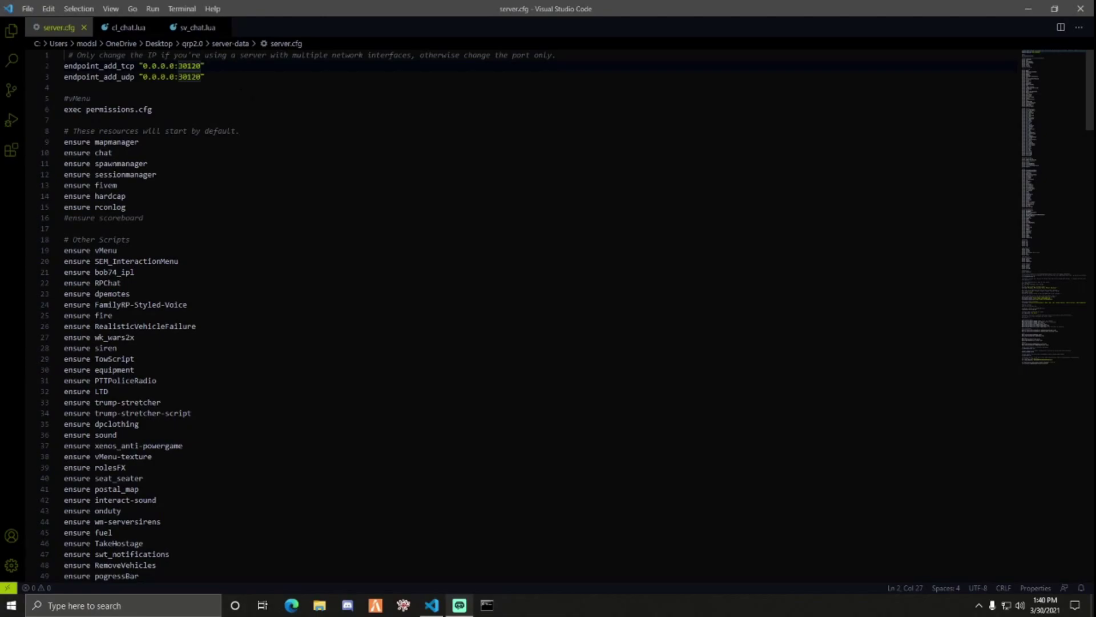
- Launch Windows Defender Firewall with Advanced Security by searching 'windows', then maximize its Inbound Rules view
left_click(1029, 8)
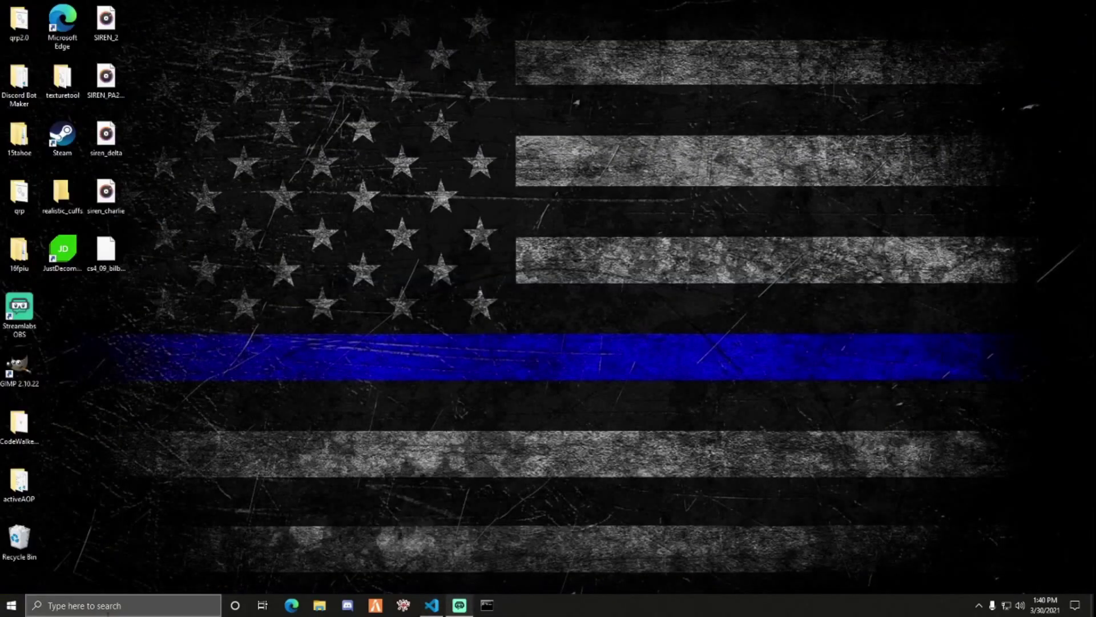
left_click(48, 605)
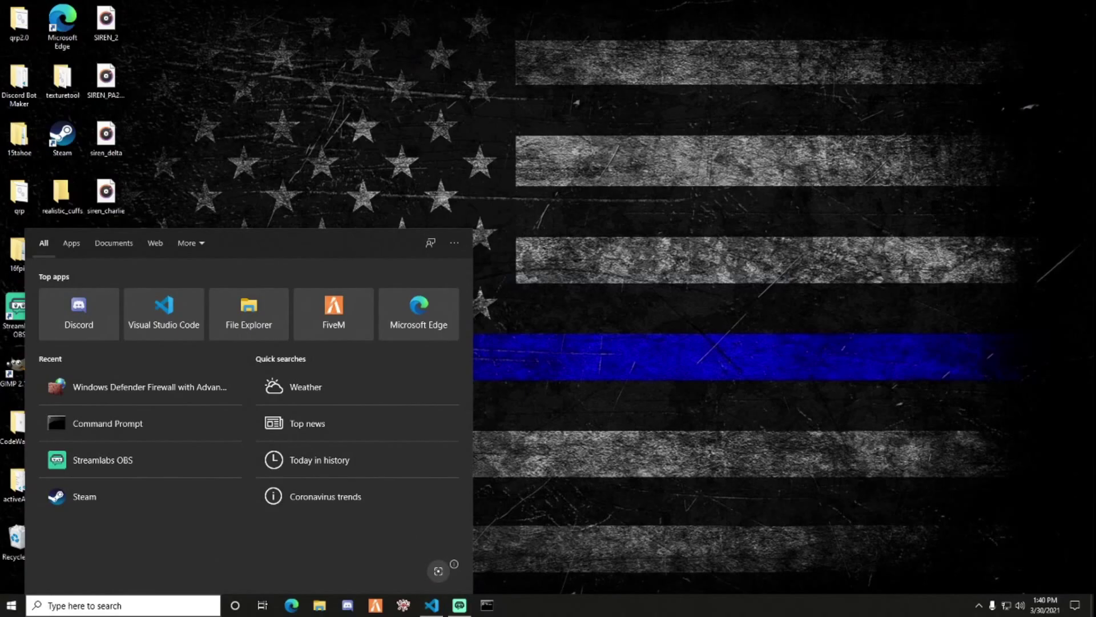
type("windows")
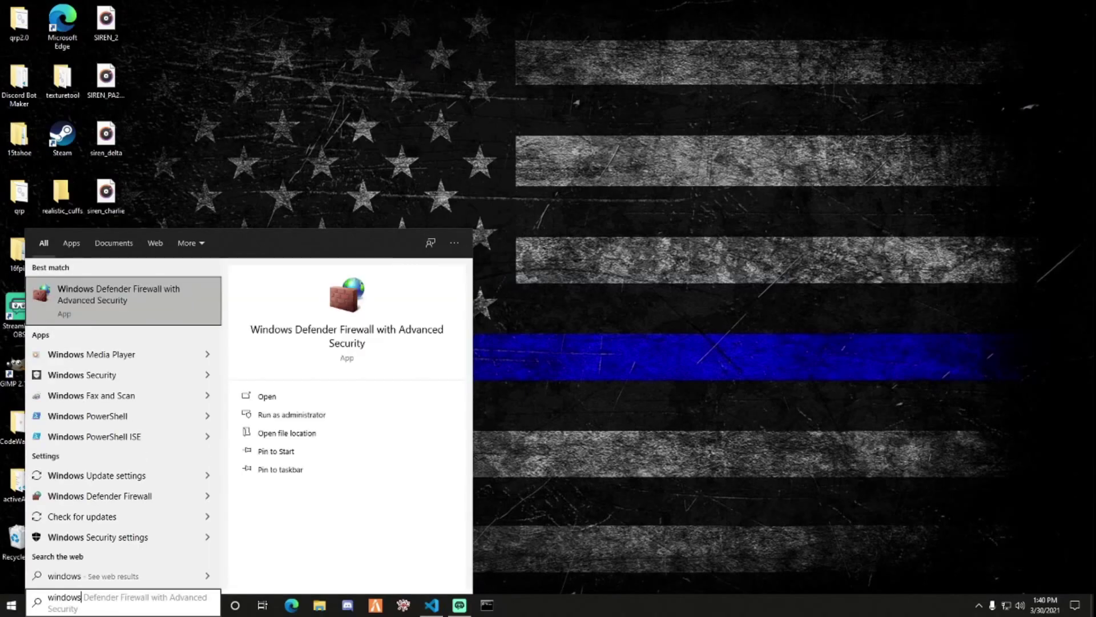
key("Return")
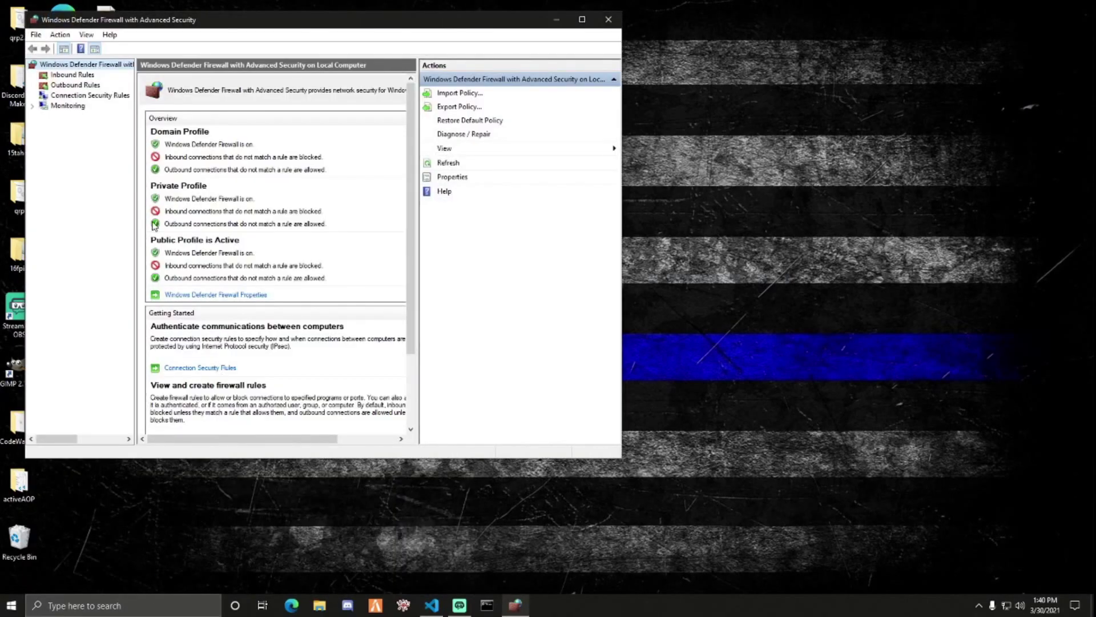
left_click(83, 75)
left_click_drag(224, 25, 375, 31)
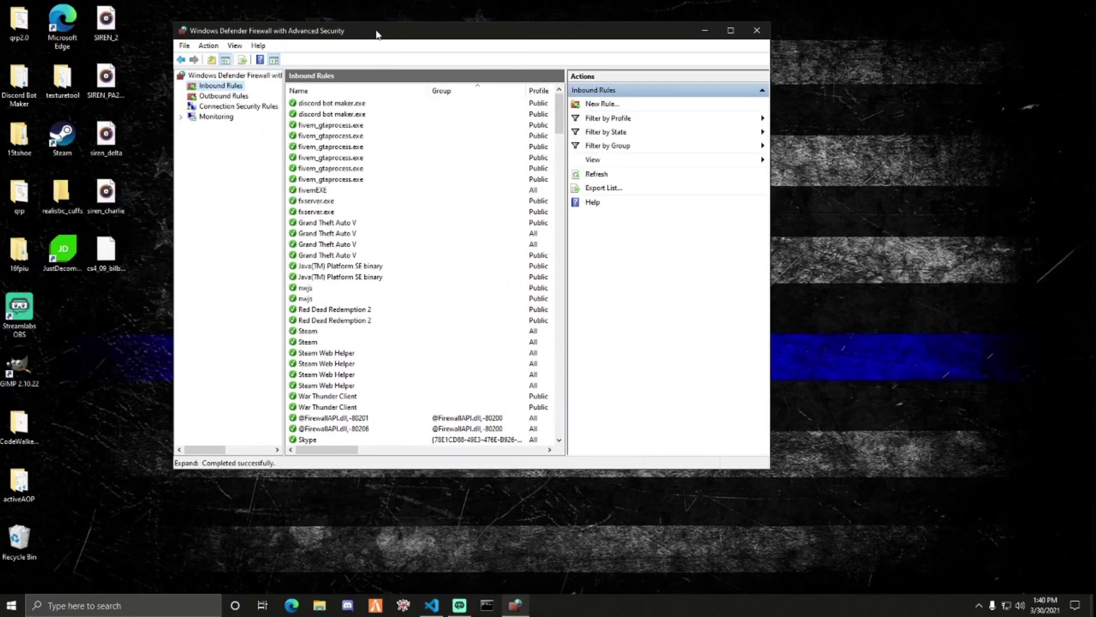
left_click(729, 36)
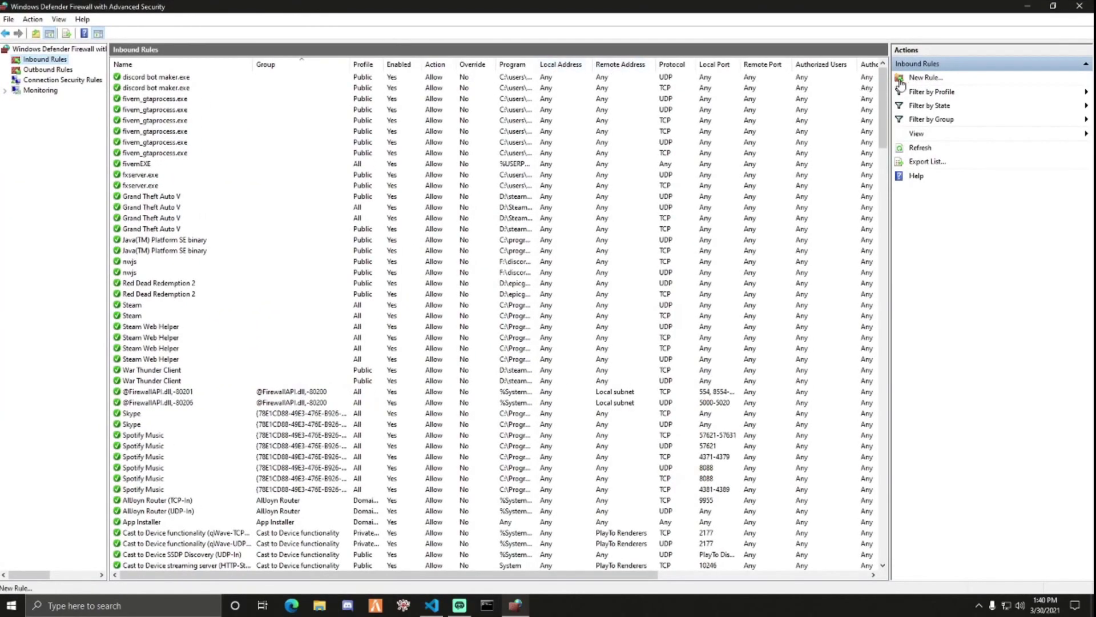
- Create an inbound port rule 'FiveM TCP' allowing TCP local port 30120 on all profiles
left_click(925, 77)
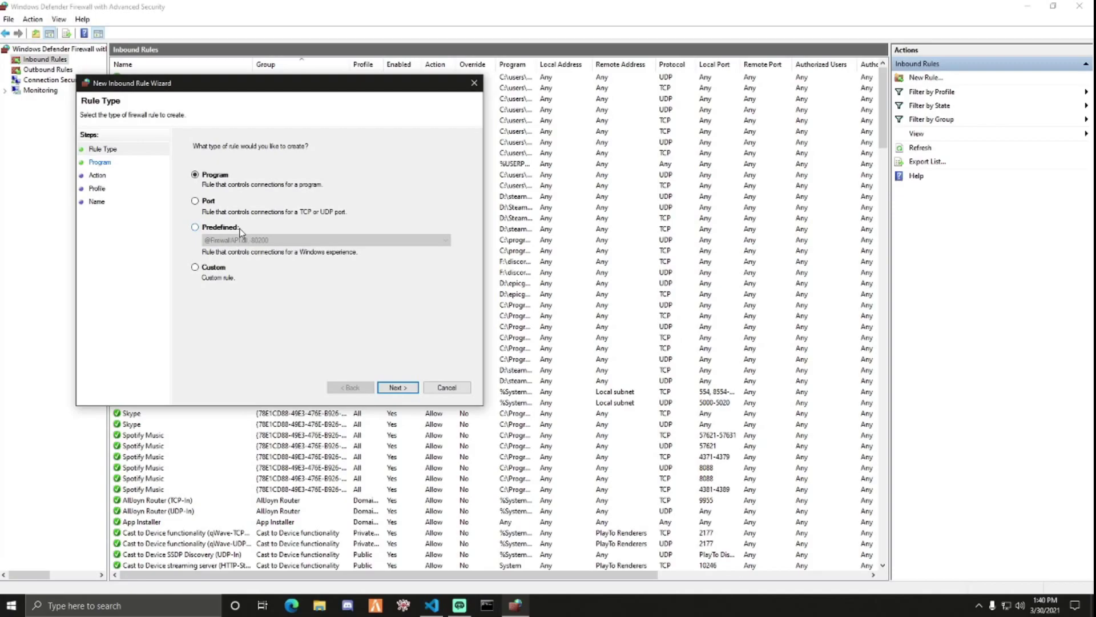
left_click(195, 201)
left_click(405, 389)
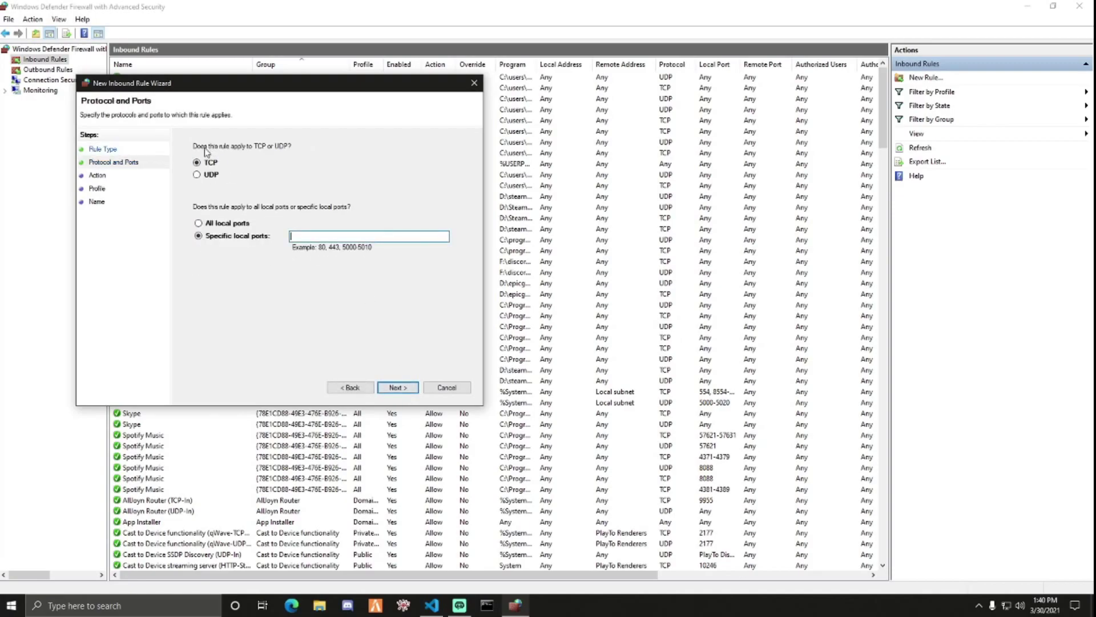
left_click(343, 236)
type("30120")
left_click(390, 387)
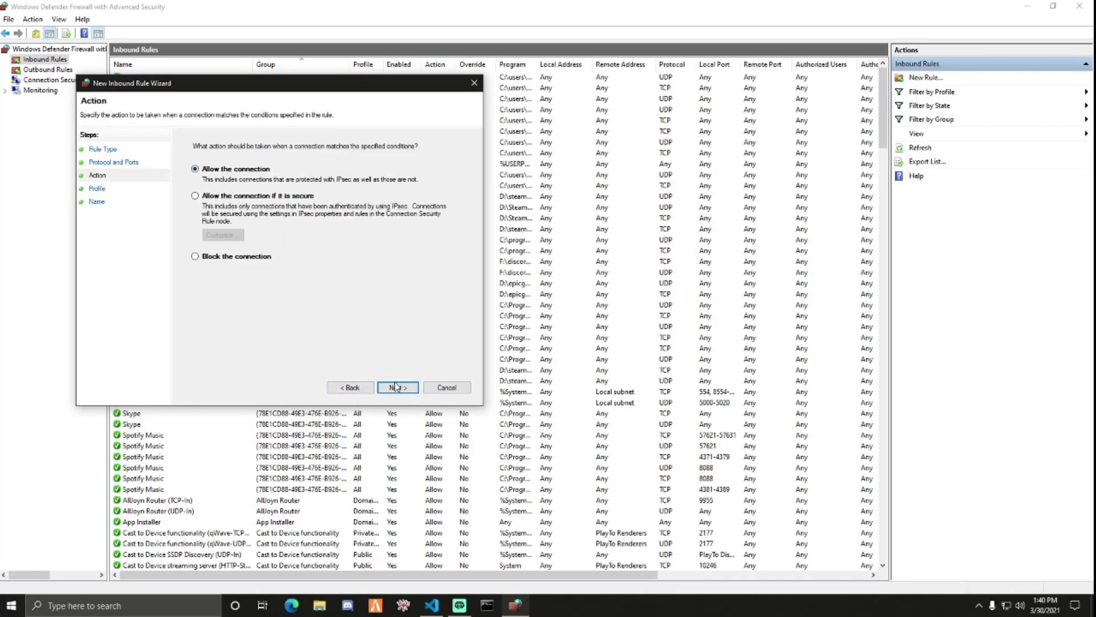
left_click(396, 388)
left_click(386, 387)
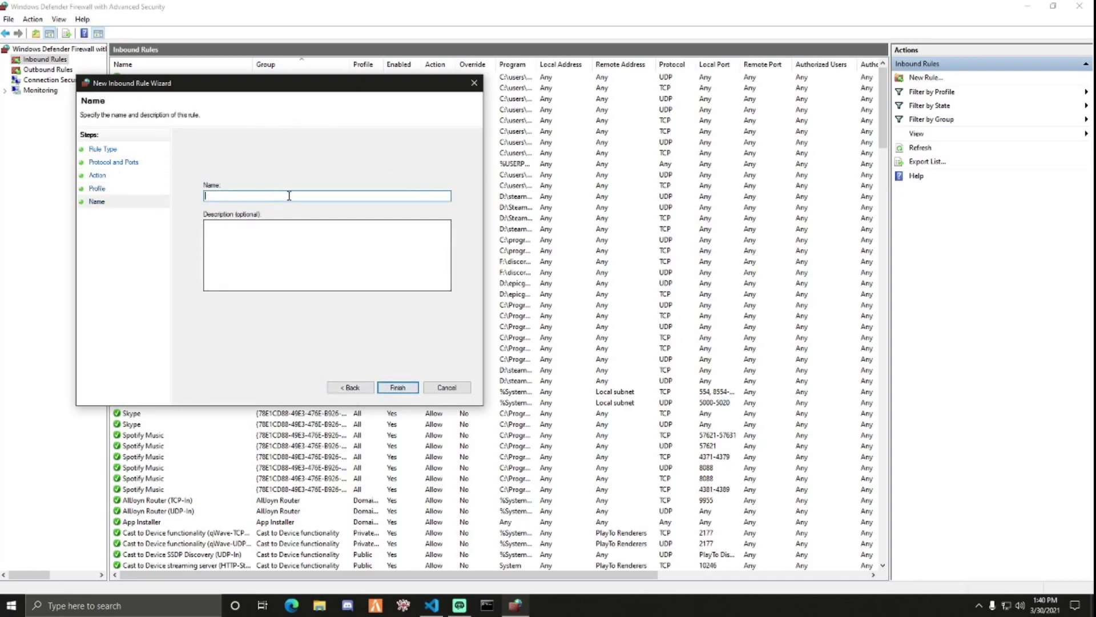
type("FiveM TCP")
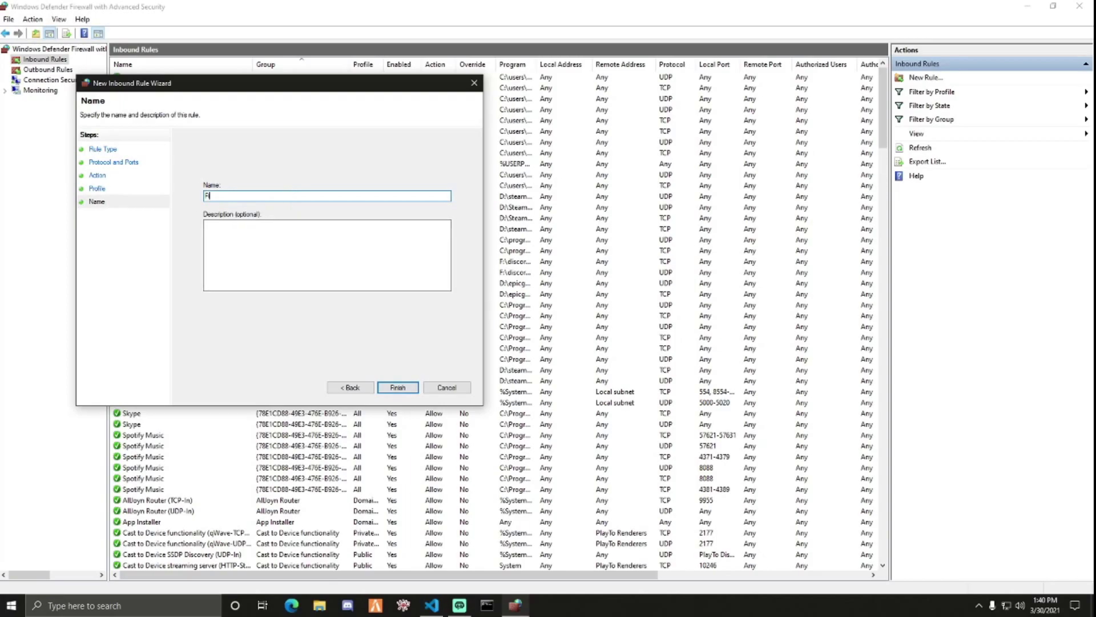
left_click(398, 387)
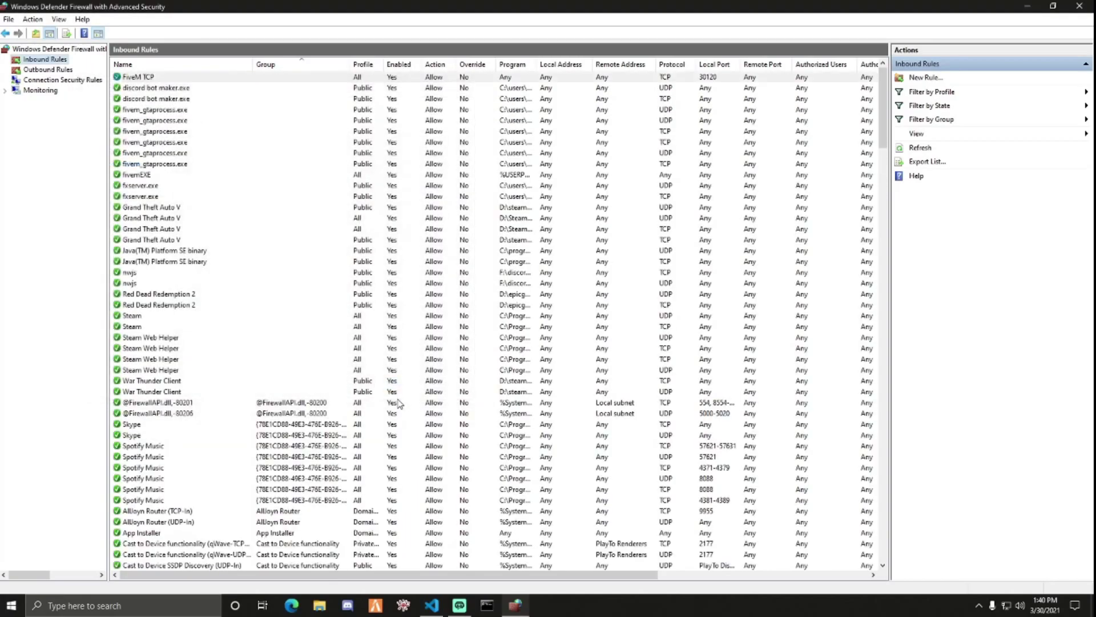
- Create a matching inbound port rule 'FiveM UDP' allowing UDP port 30120
left_click(918, 78)
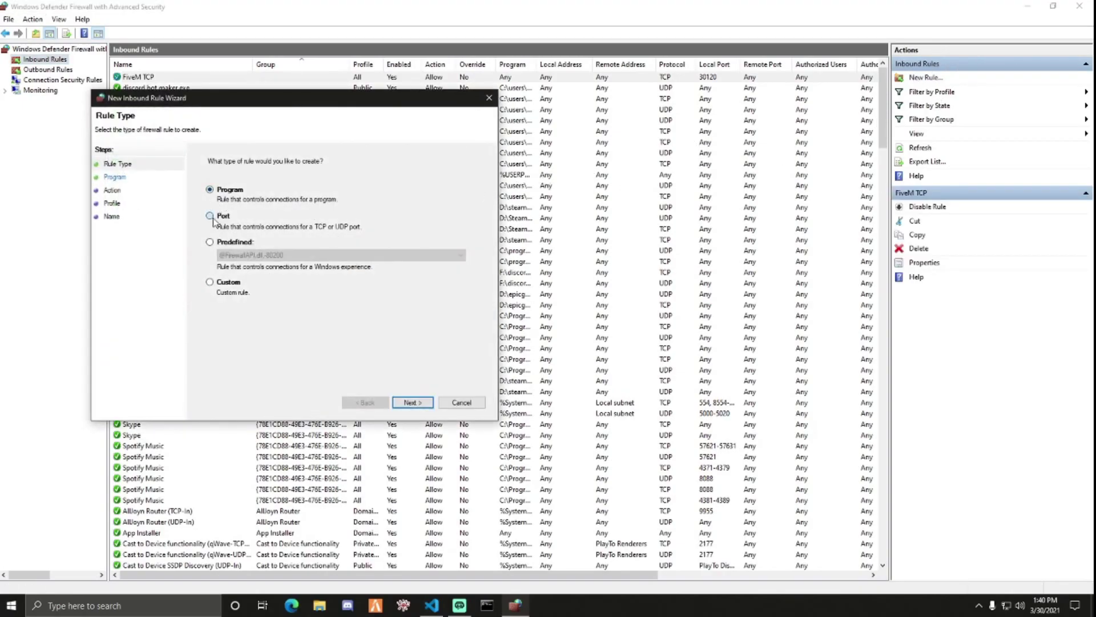
left_click(210, 215)
left_click(411, 400)
left_click(220, 190)
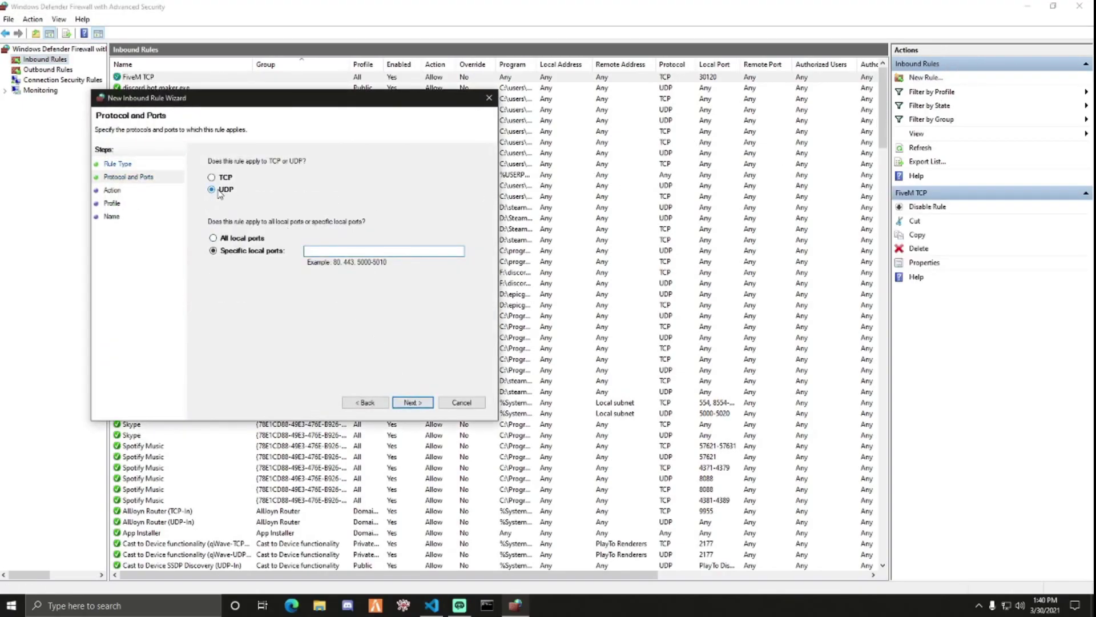
type("3010")
left_click(413, 402)
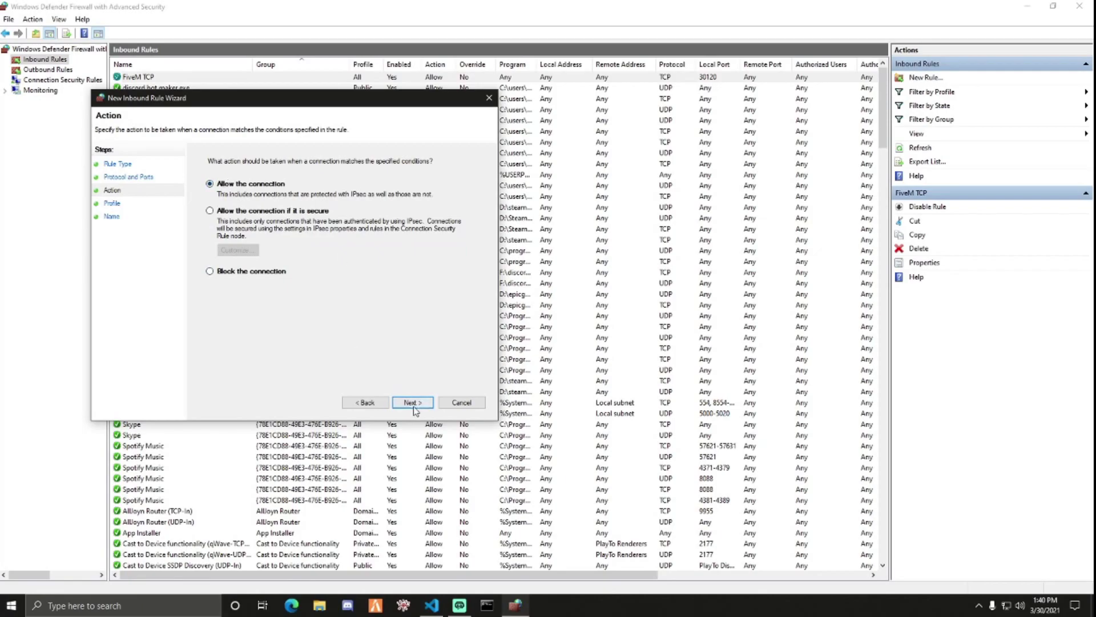
left_click(406, 402)
left_click(405, 401)
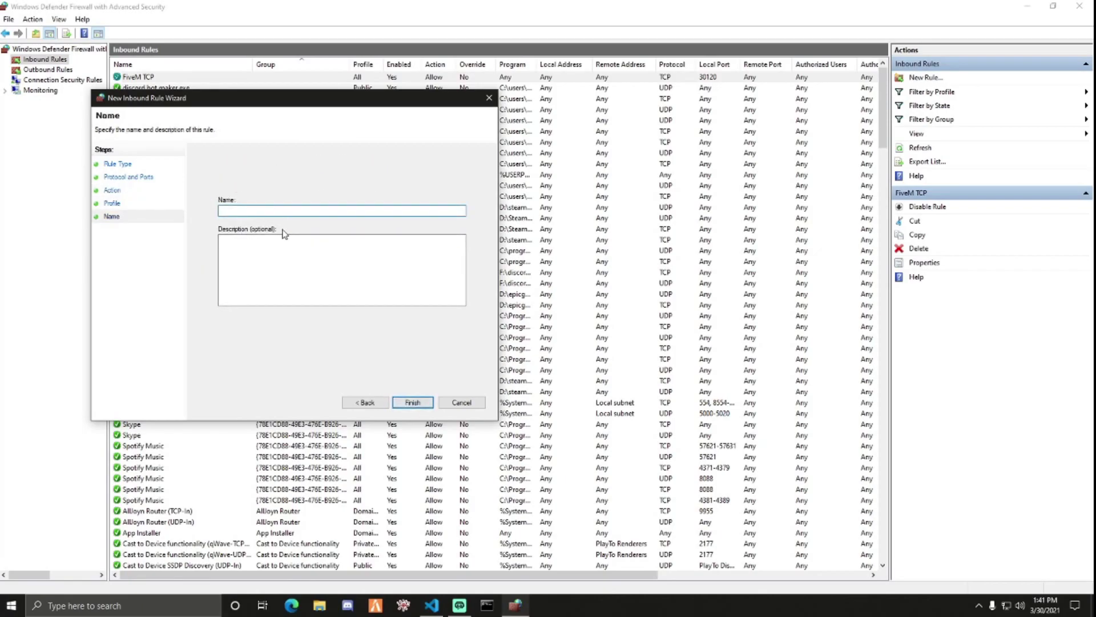
type("FiveM UDP")
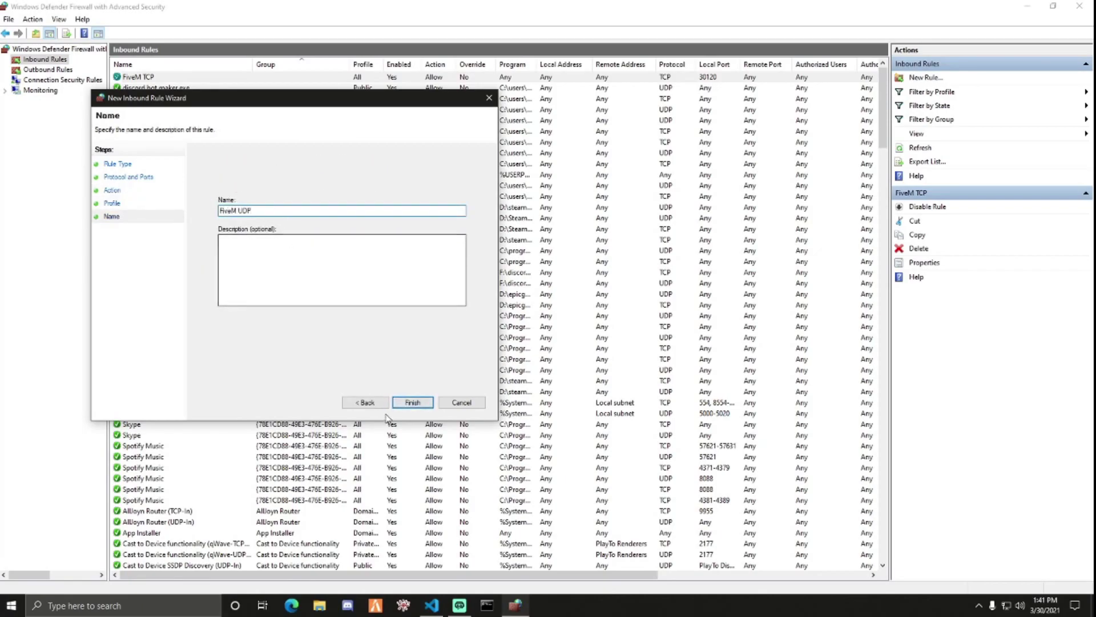
left_click(412, 402)
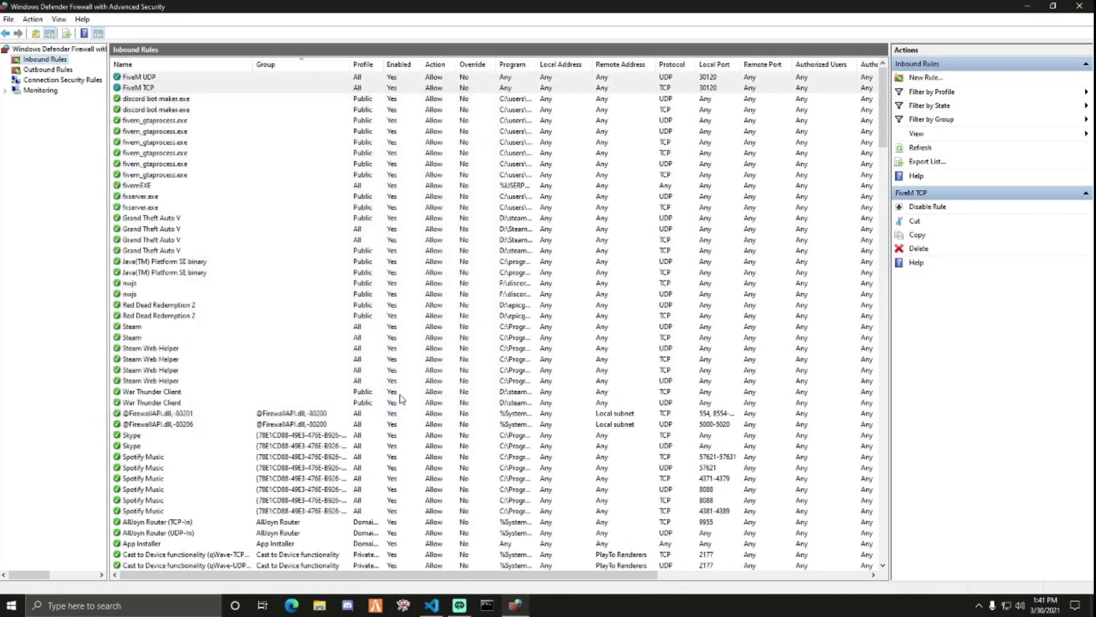
- In Outbound Rules, create a port rule 'FiveM TCP' allowing TCP port 30120
left_click(48, 69)
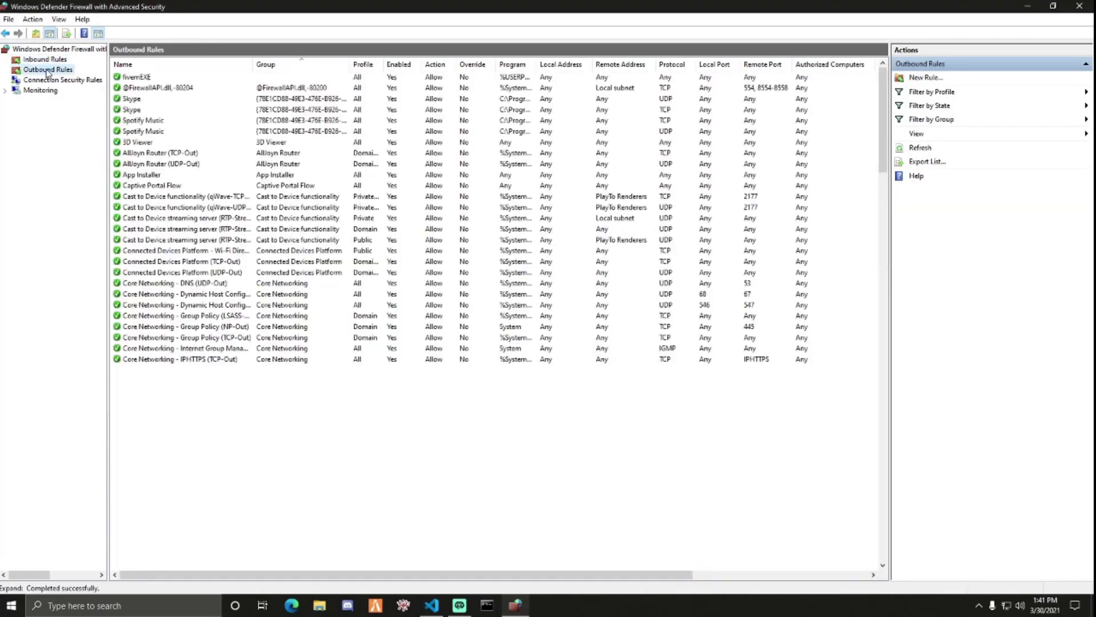
left_click(926, 78)
left_click(225, 231)
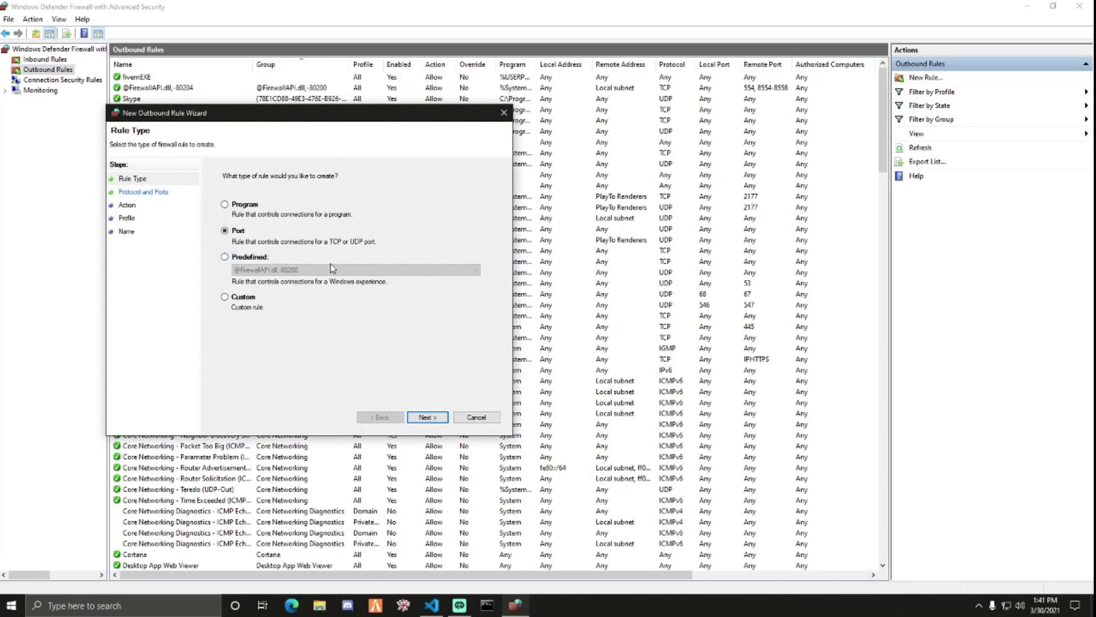
left_click(427, 417)
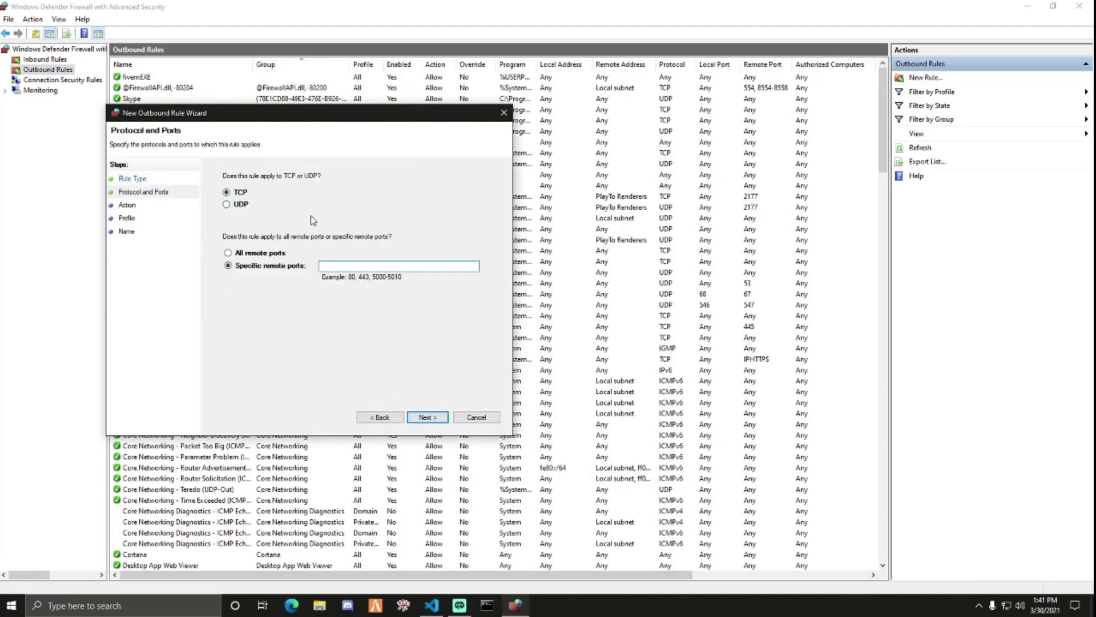
type("30120")
left_click(420, 418)
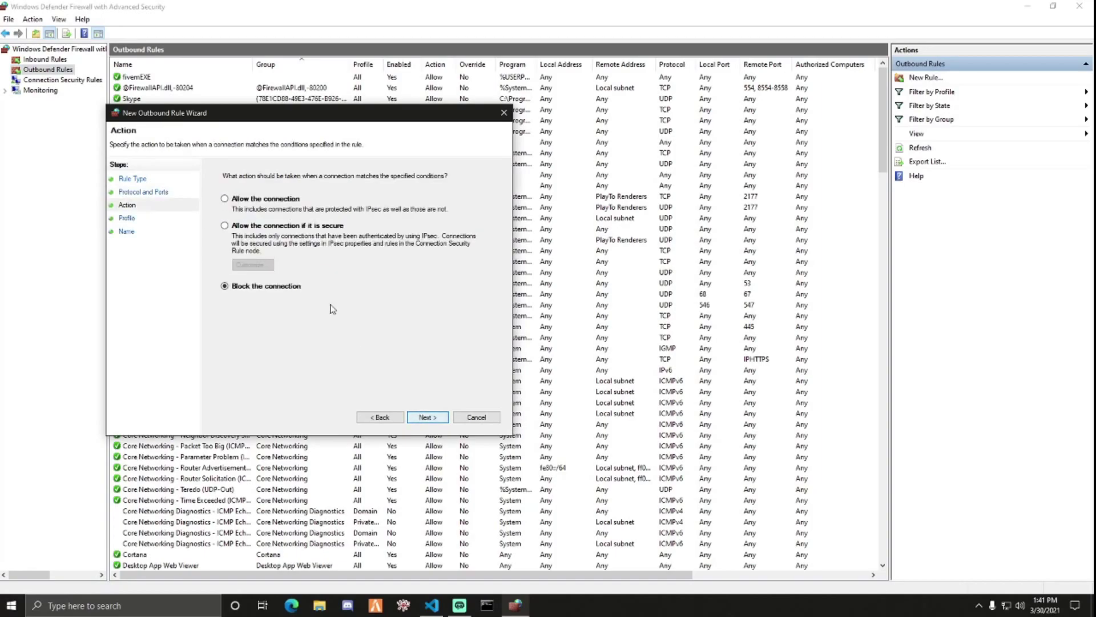
left_click(427, 417)
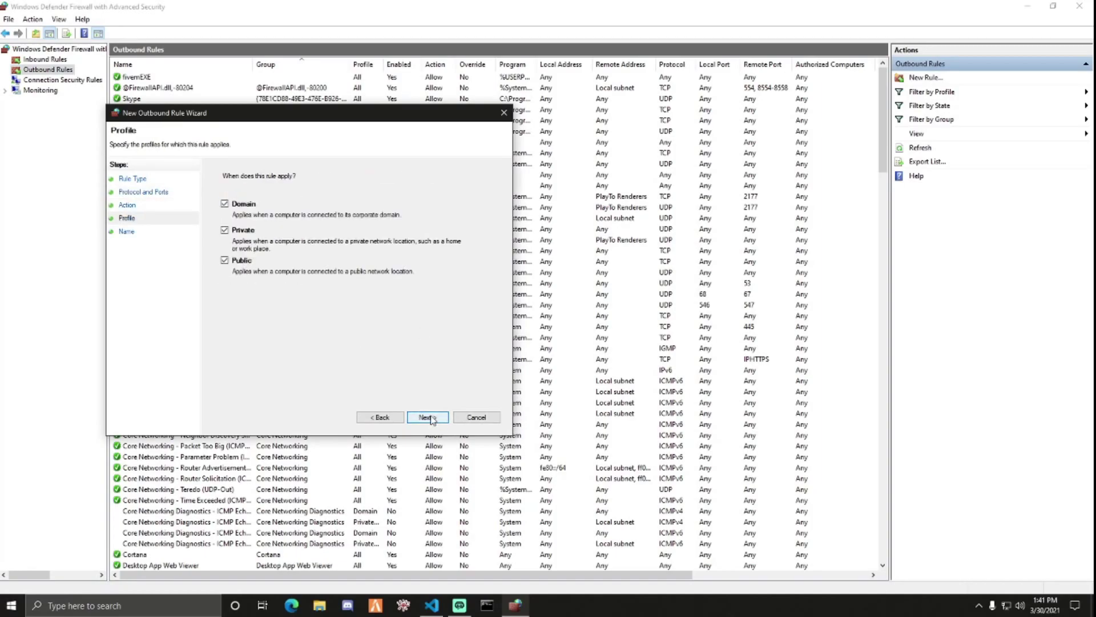
left_click(427, 418)
type("FiveM TCP")
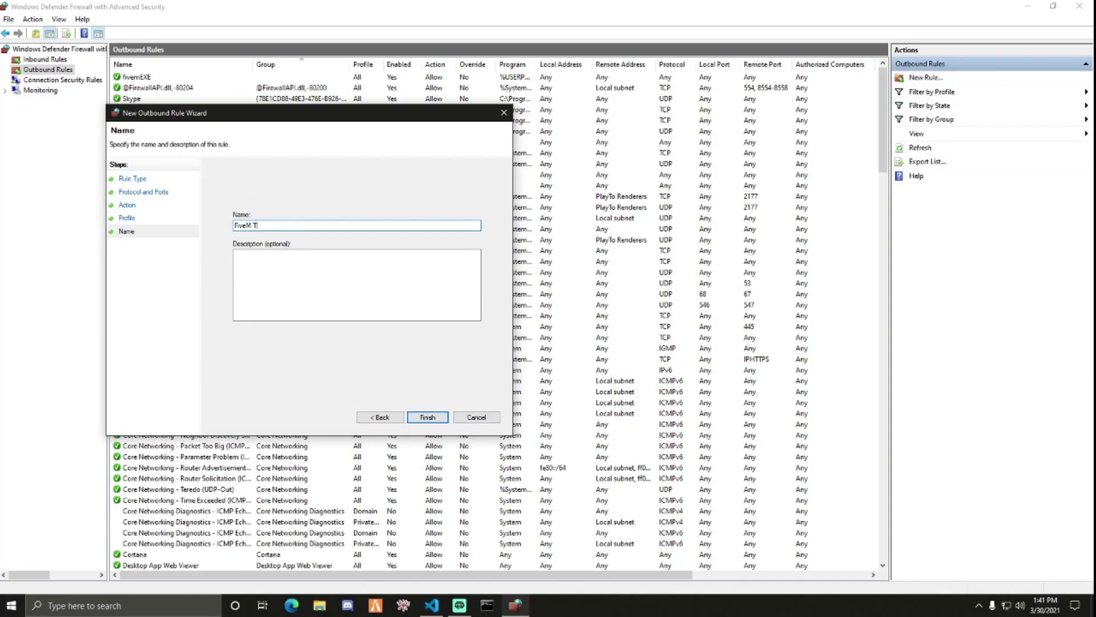
left_click(428, 417)
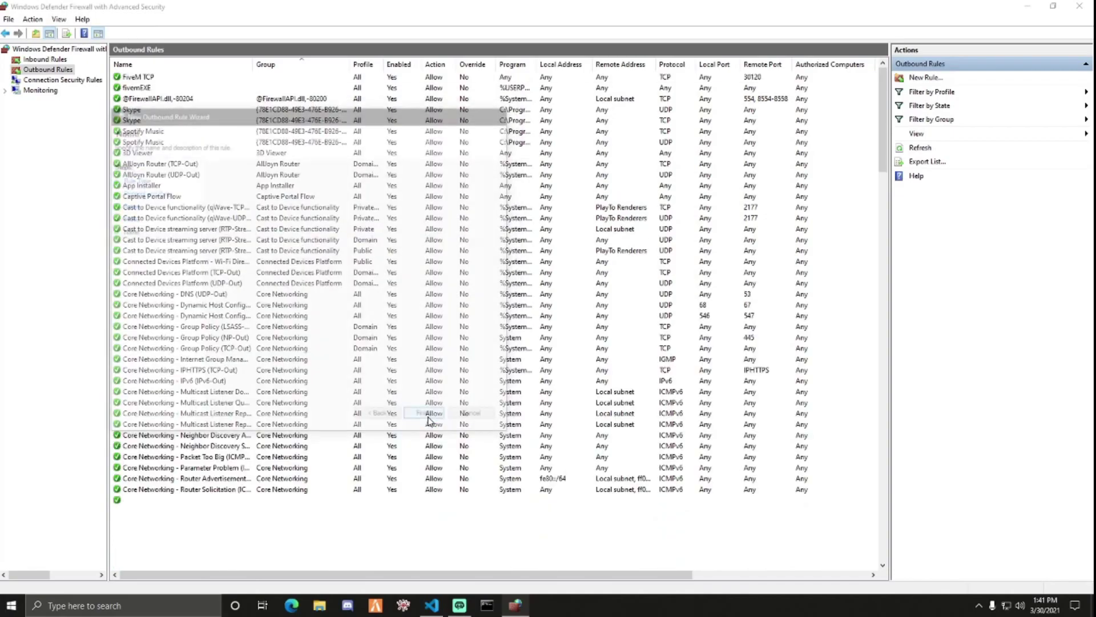
- Start a new outbound UDP port rule limited to remote port 30120, correcting a mistyped entry
left_click(926, 77)
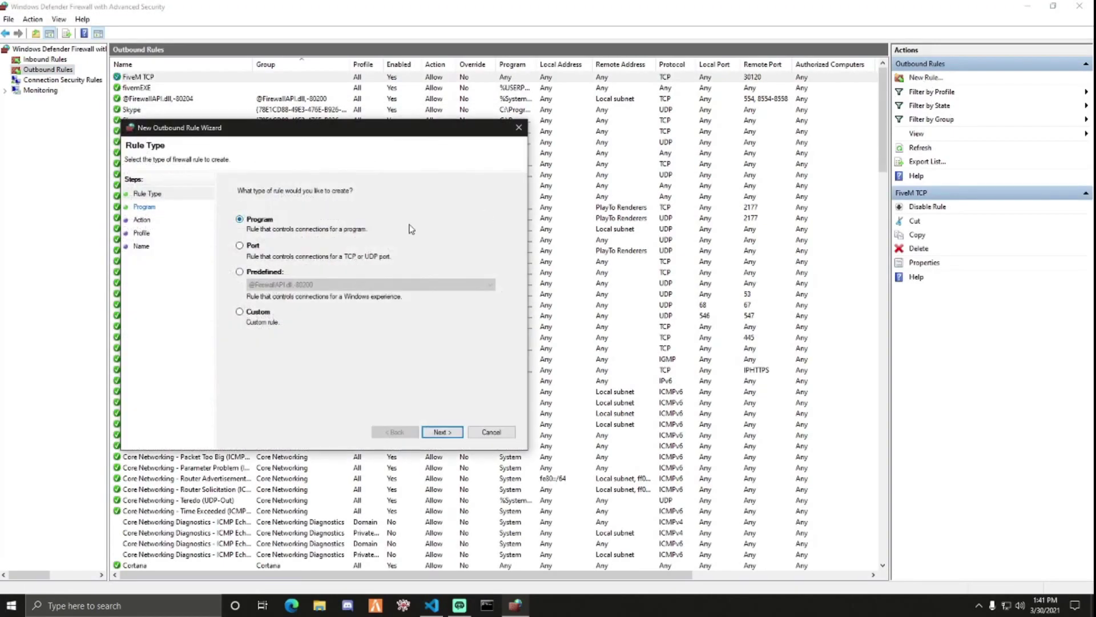
left_click(252, 246)
left_click(442, 432)
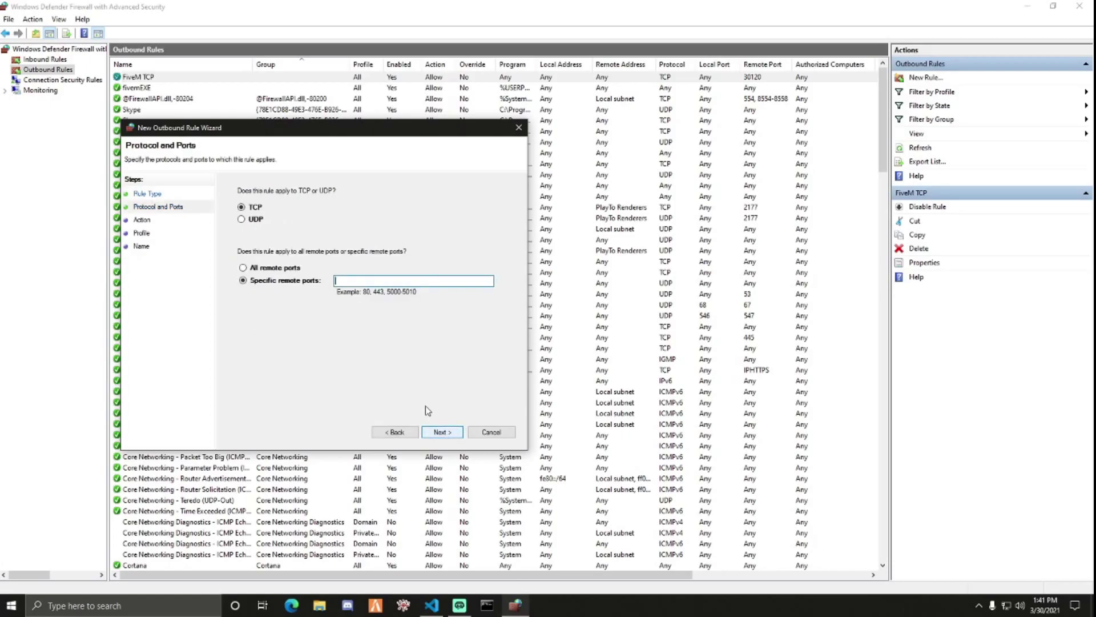
left_click(241, 219)
left_click(243, 279)
left_click(372, 279)
type("FiveM UDP")
left_click_drag(404, 281, 335, 281)
type("30120")
- Allow the connection and finish the outbound rule named 'FiveM UDP'
left_click(441, 432)
left_click(268, 217)
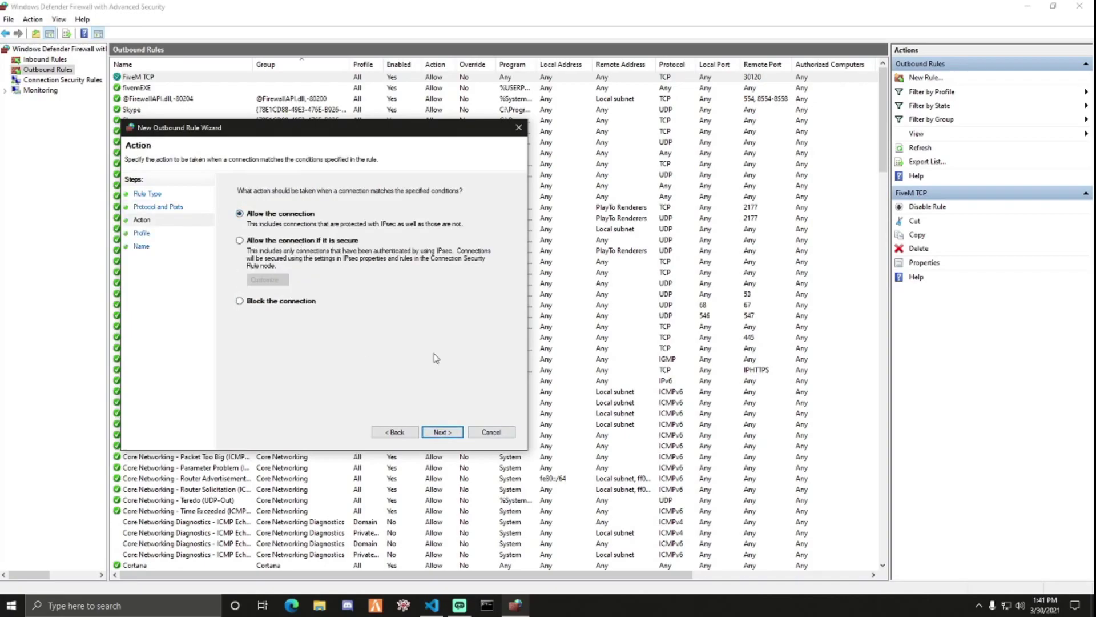
left_click(448, 434)
left_click(447, 434)
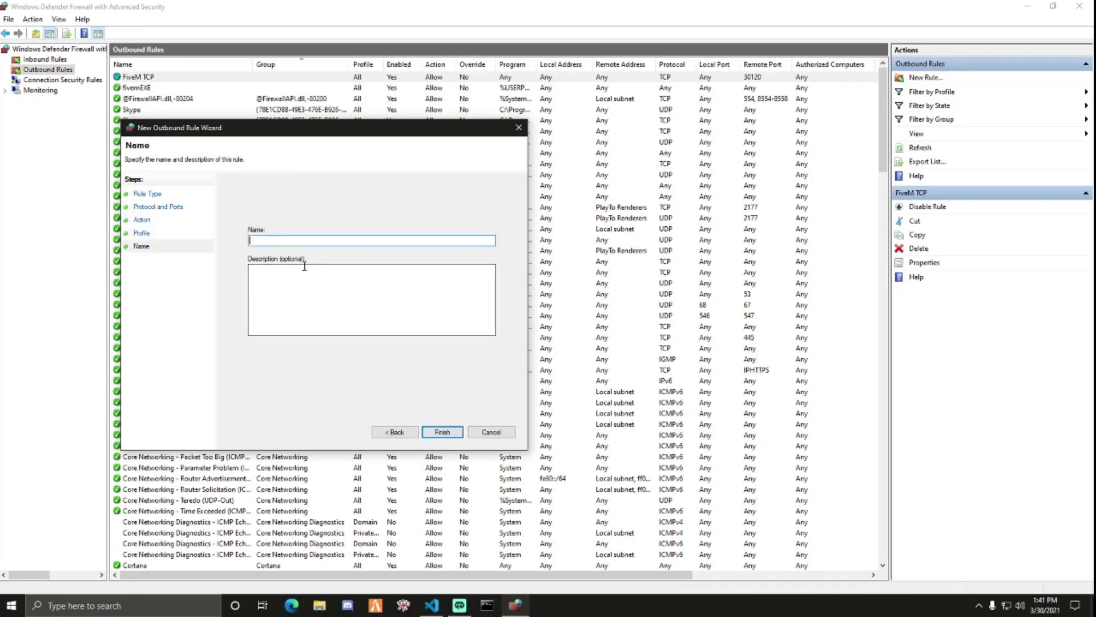
type("FiveM UDP")
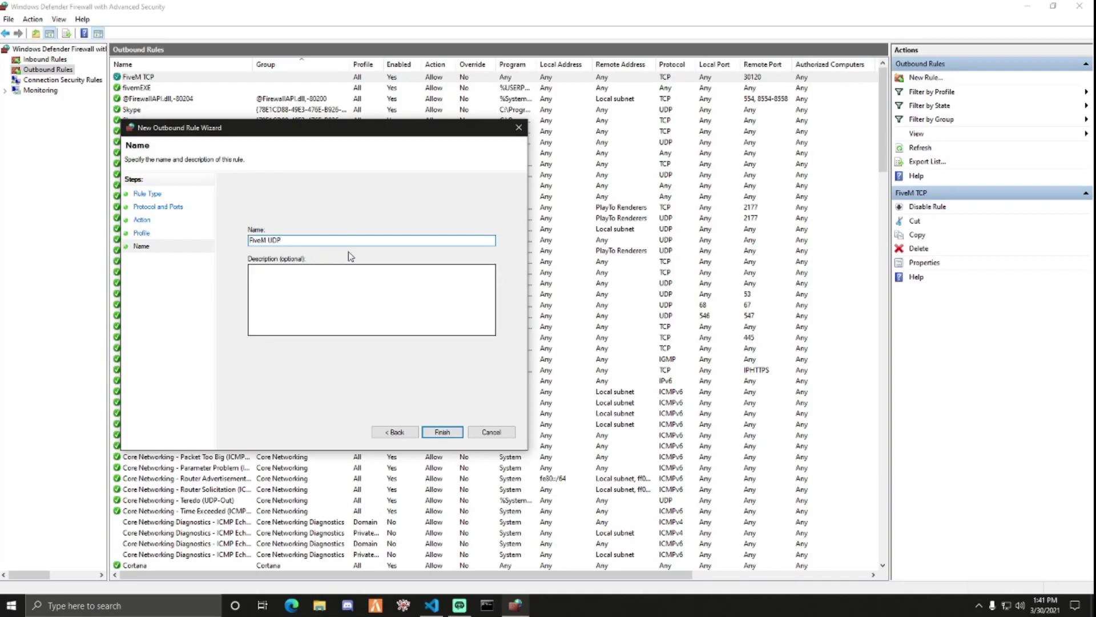
left_click(442, 431)
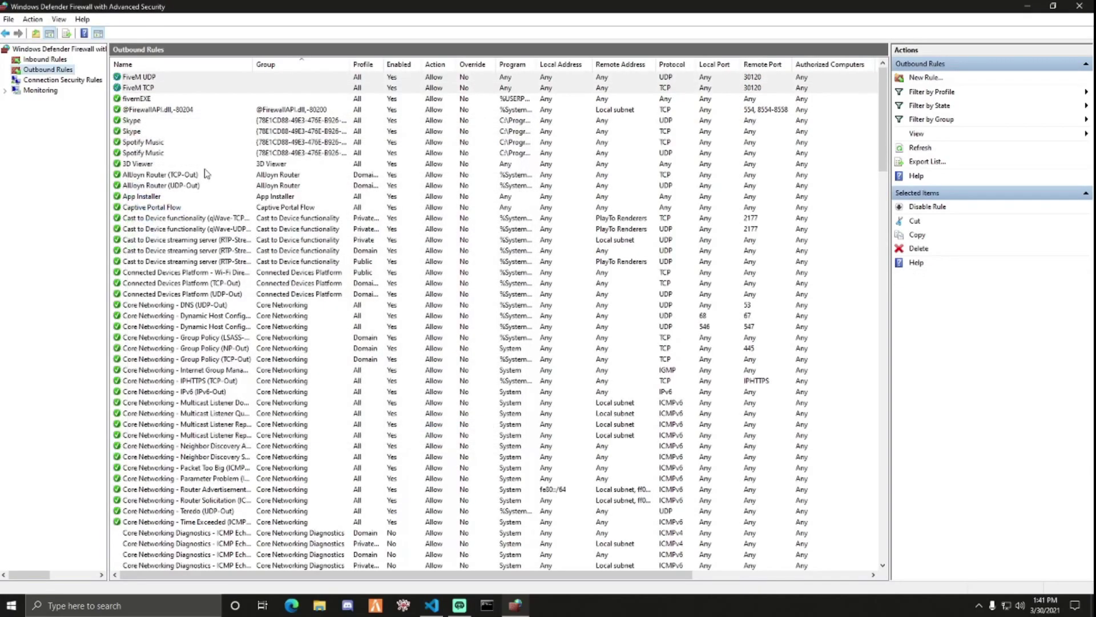
- Check the new FiveM rules under Inbound Rules, then return to the Outbound Rules list
left_click(67, 61)
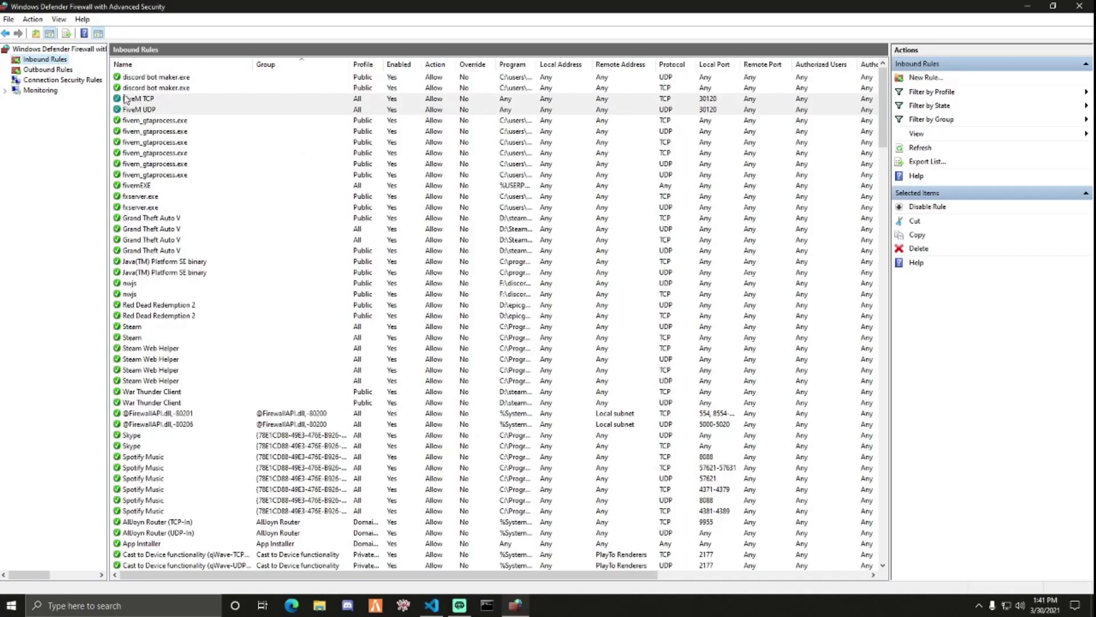
left_click(41, 71)
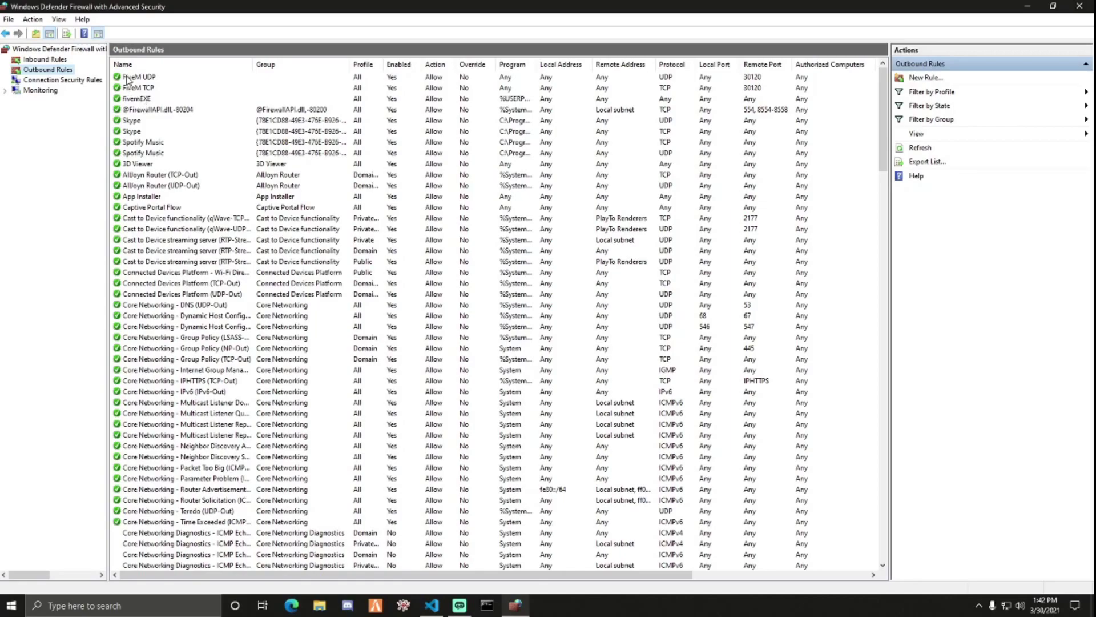
- Run ipconfig in Command Prompt and copy the Default Gateway address
left_click(1028, 8)
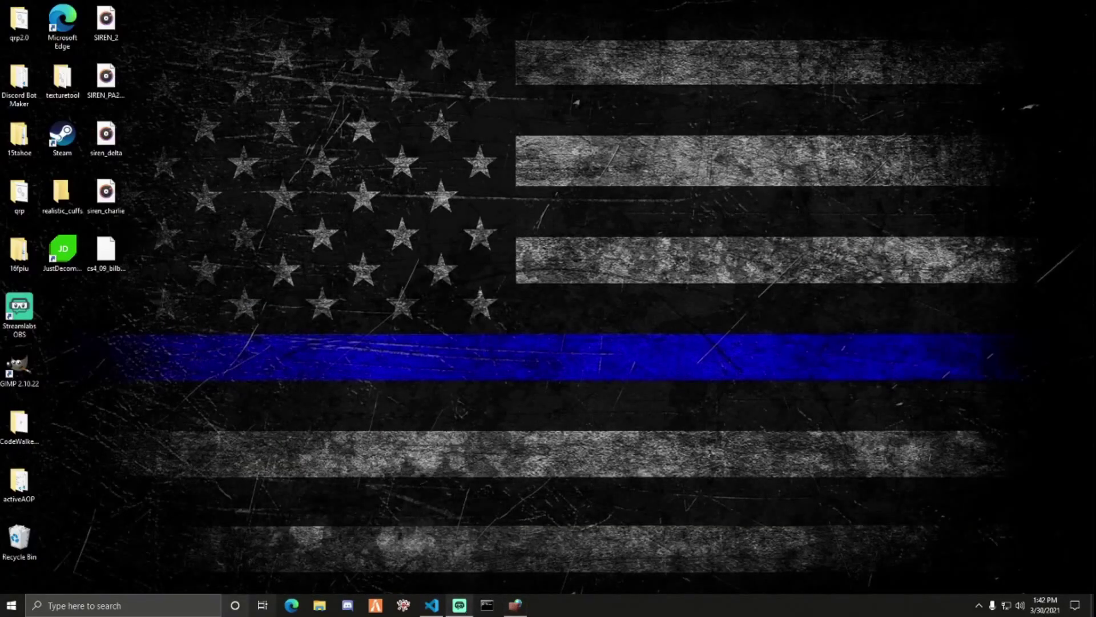
left_click(198, 610)
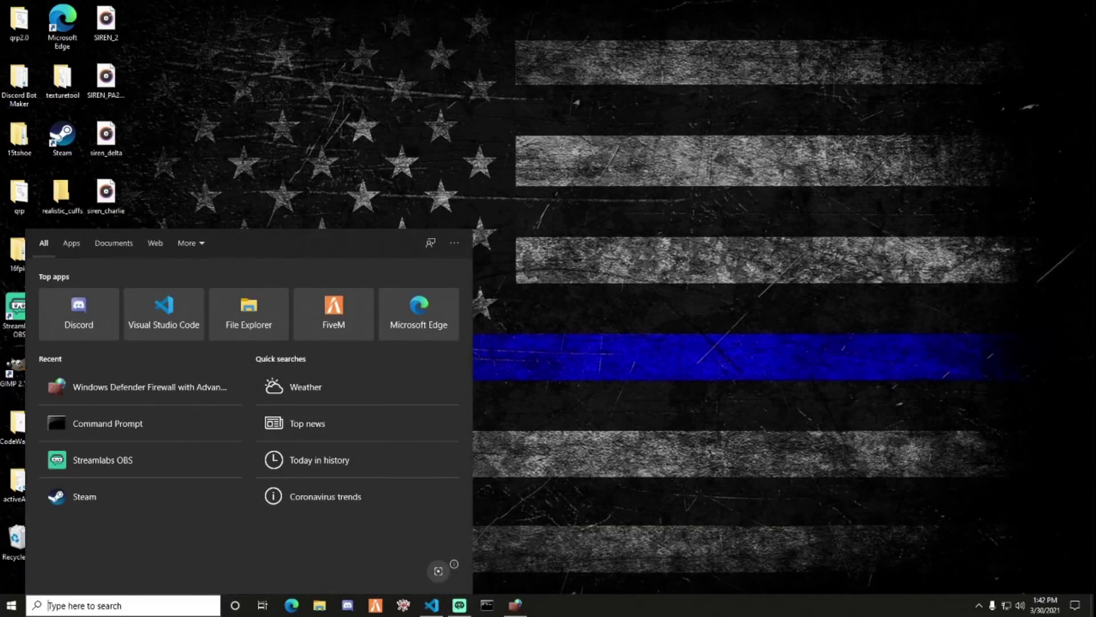
left_click(487, 606)
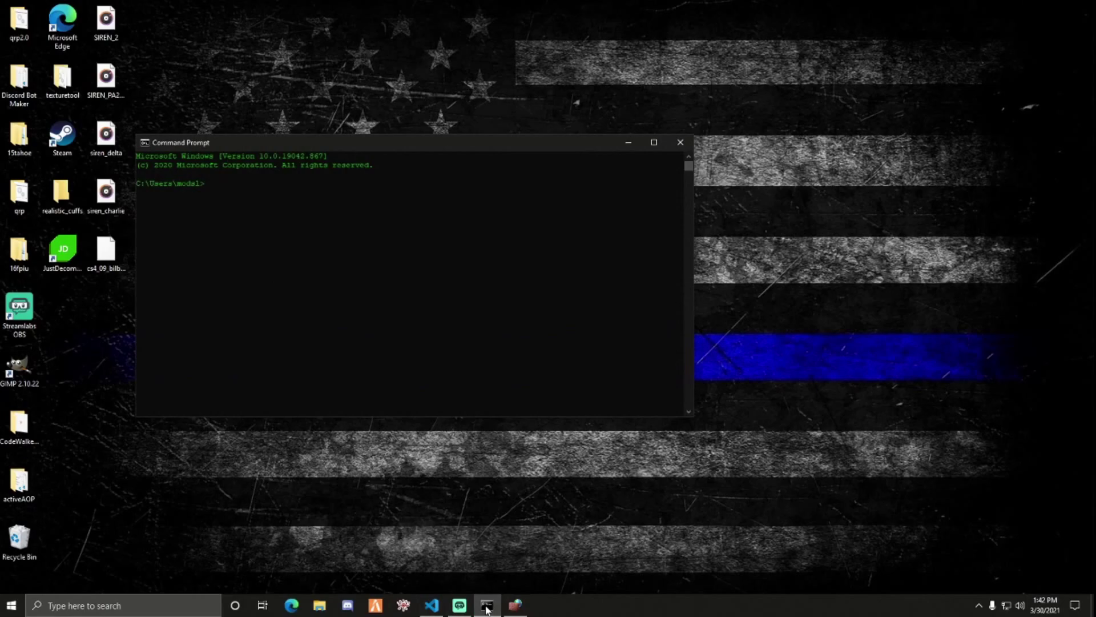
type("ipconfig")
key("Return")
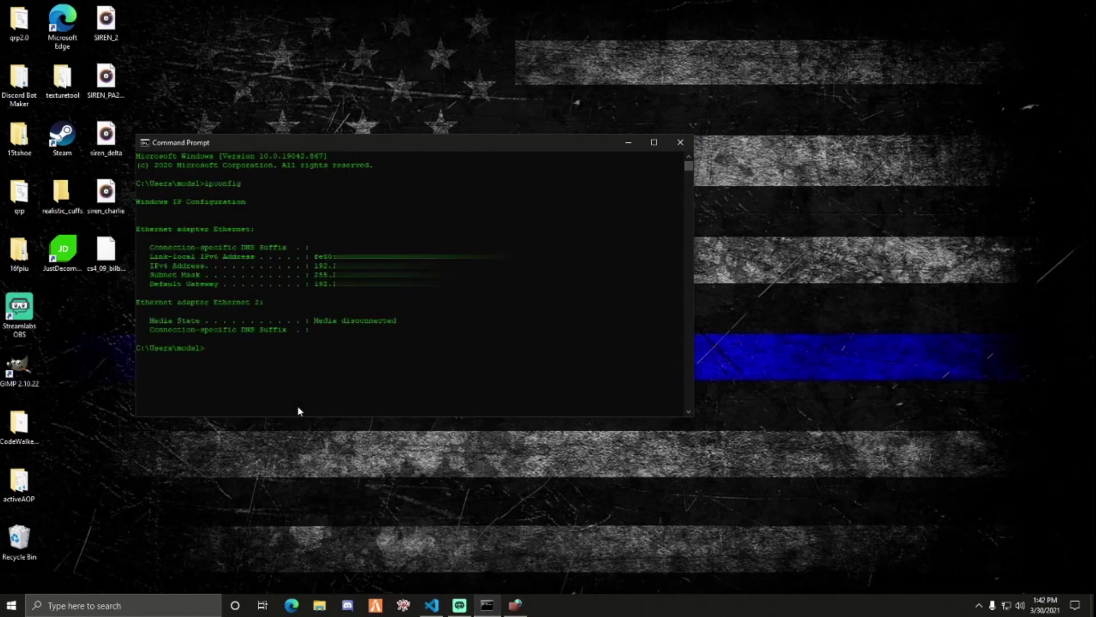
left_click_drag(366, 286, 321, 287)
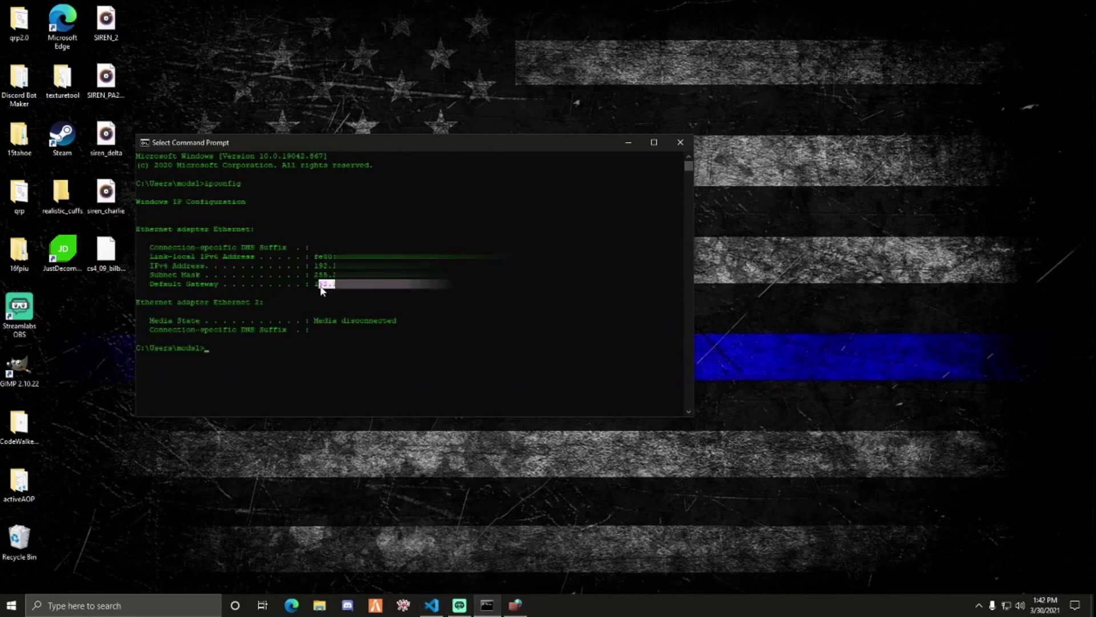
right_click(317, 295)
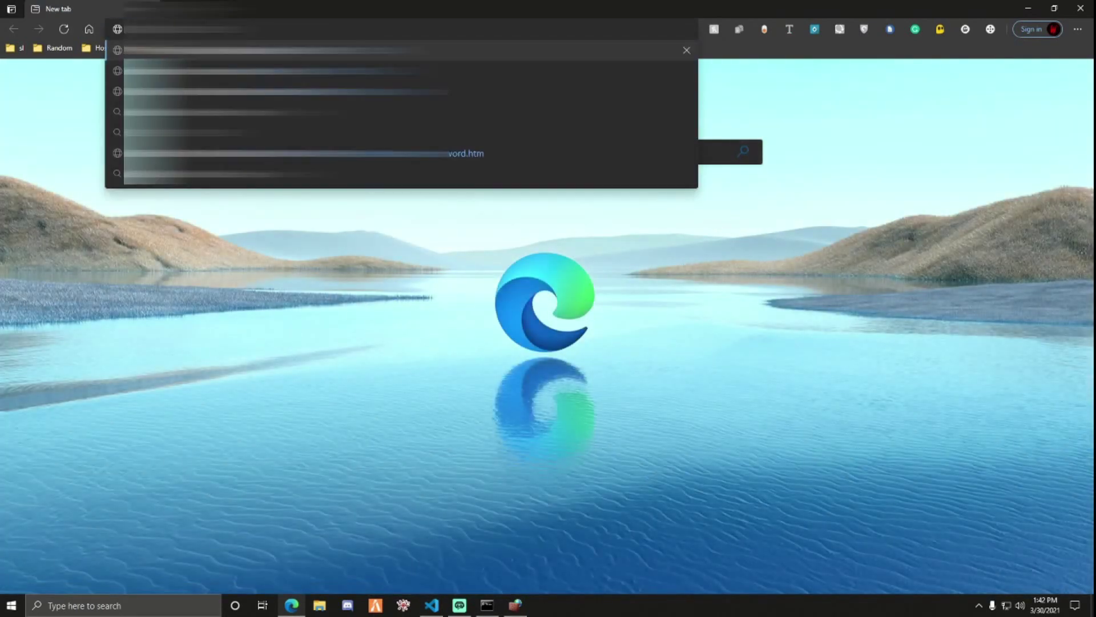
- Browse to the pasted gateway address and sign in as admin with the router password
key("Return")
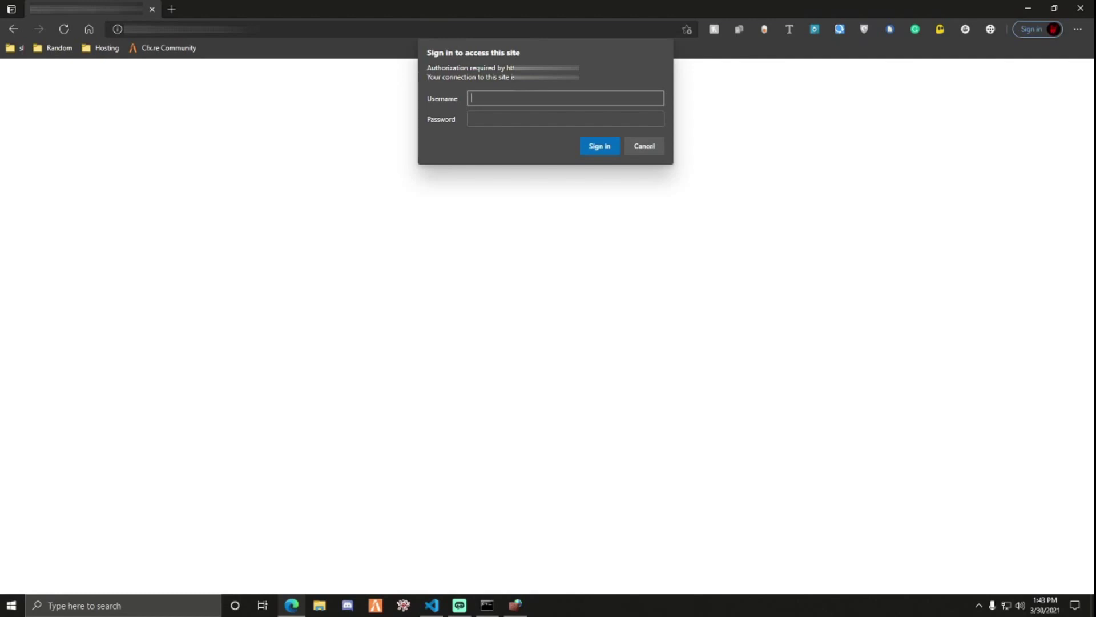
type("admin")
key("Tab")
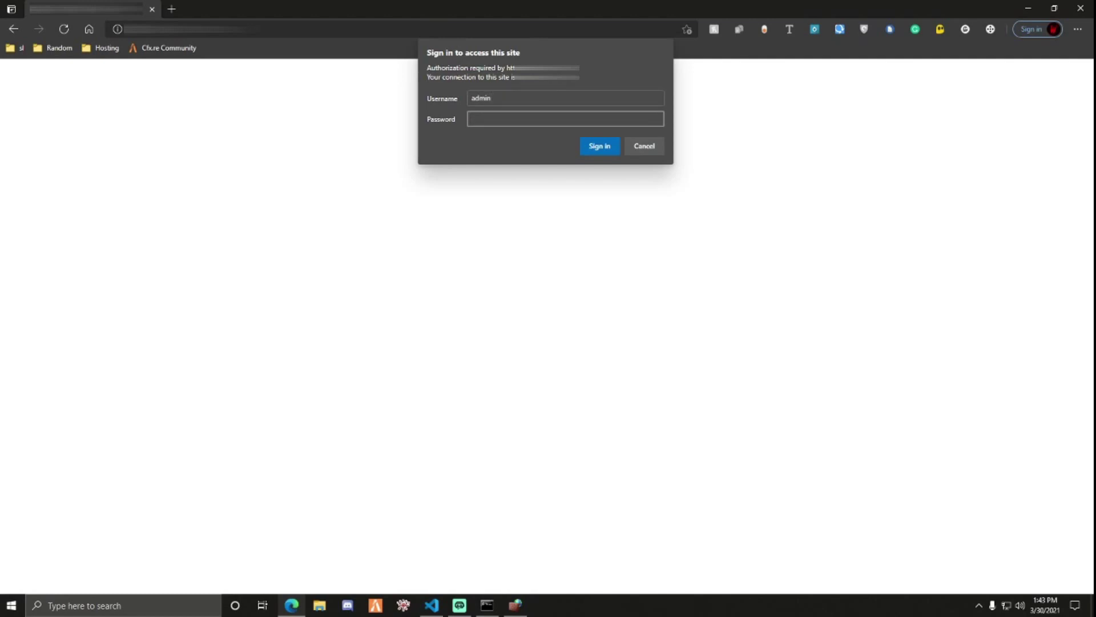
type("********")
key("BackSpace")
key("BackSpace")
key("BackSpace")
key("BackSpace")
key("BackSpace")
key("BackSpace")
key("BackSpace")
key("BackSpace")
type("**********")
left_click(604, 150)
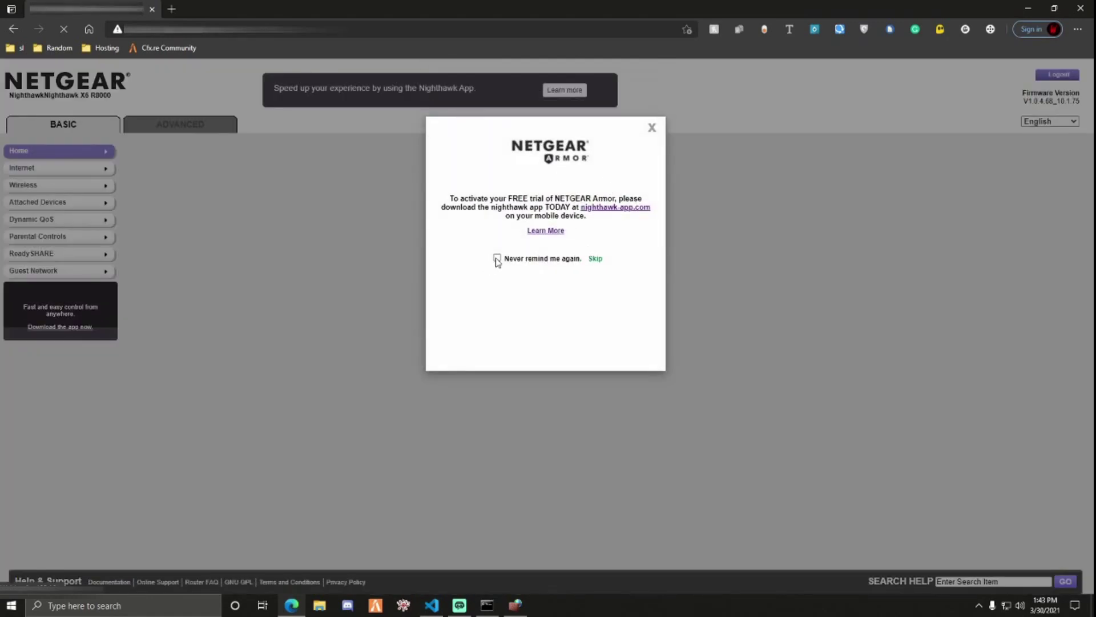
- Tick 'Never remind me again' and skip the NETGEAR Armor trial popup
left_click(497, 258)
left_click(593, 260)
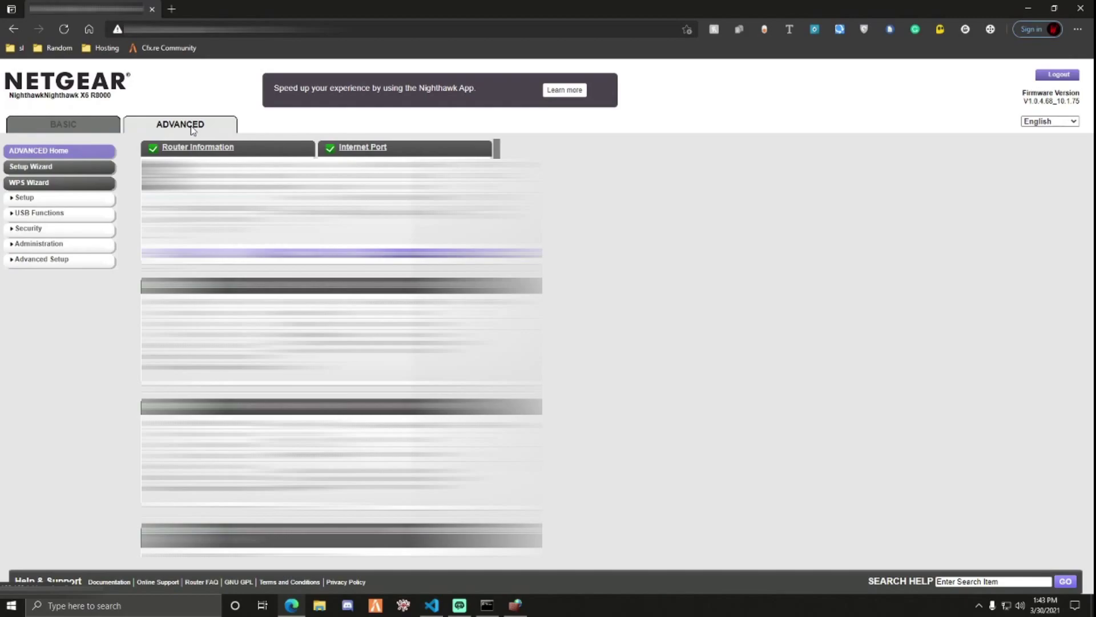
- Expand Advanced Setup, open Port Forwarding / Port Triggering and choose Add Custom Service
left_click(48, 260)
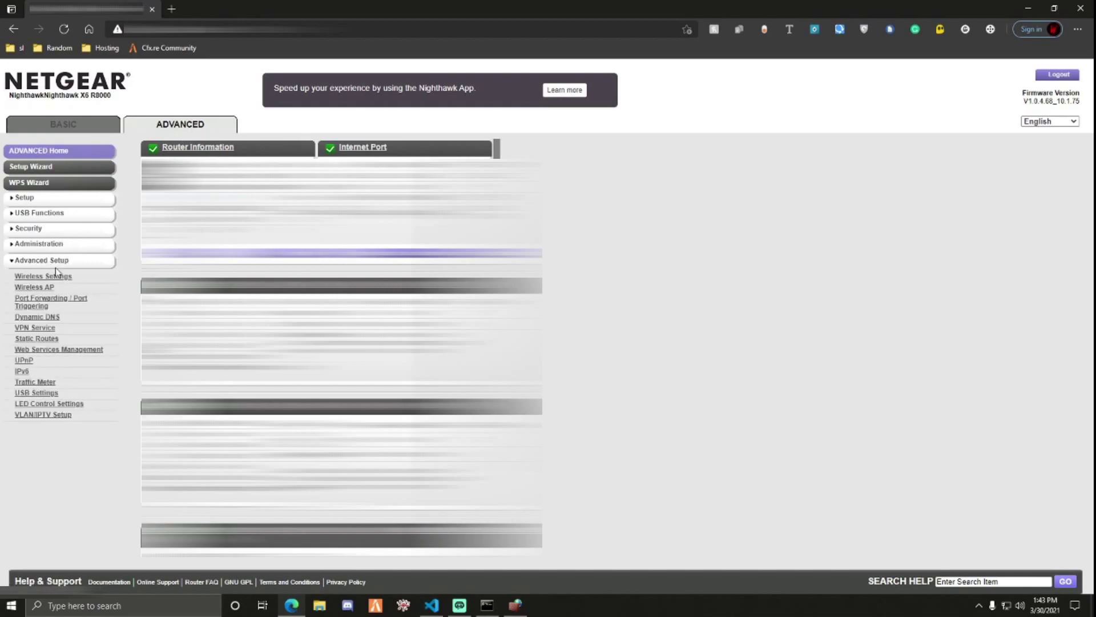
left_click(56, 303)
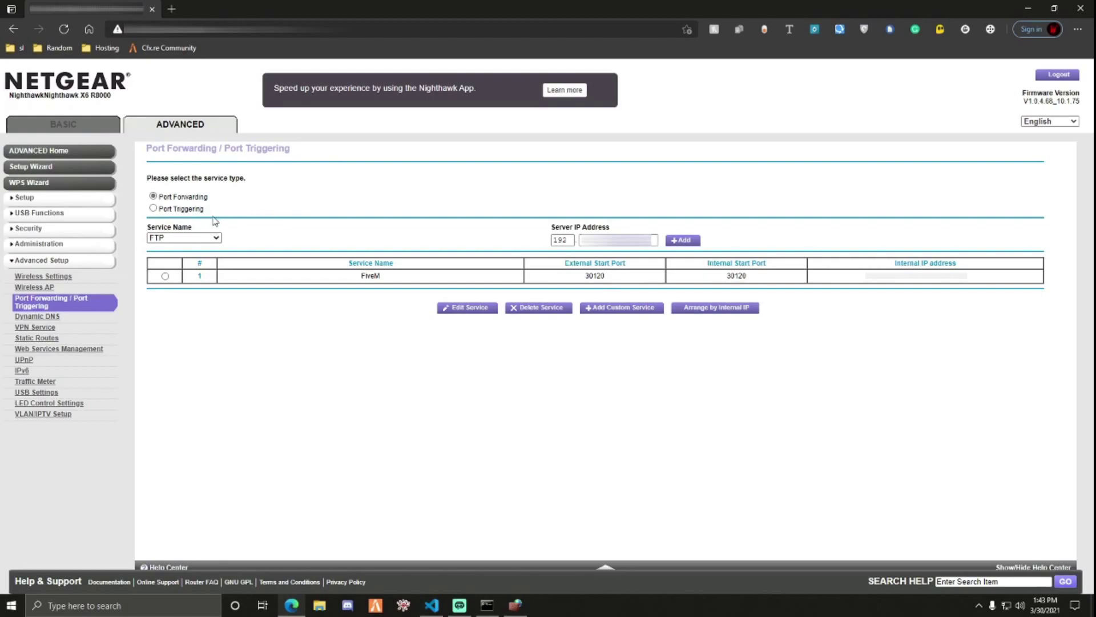
left_click(623, 309)
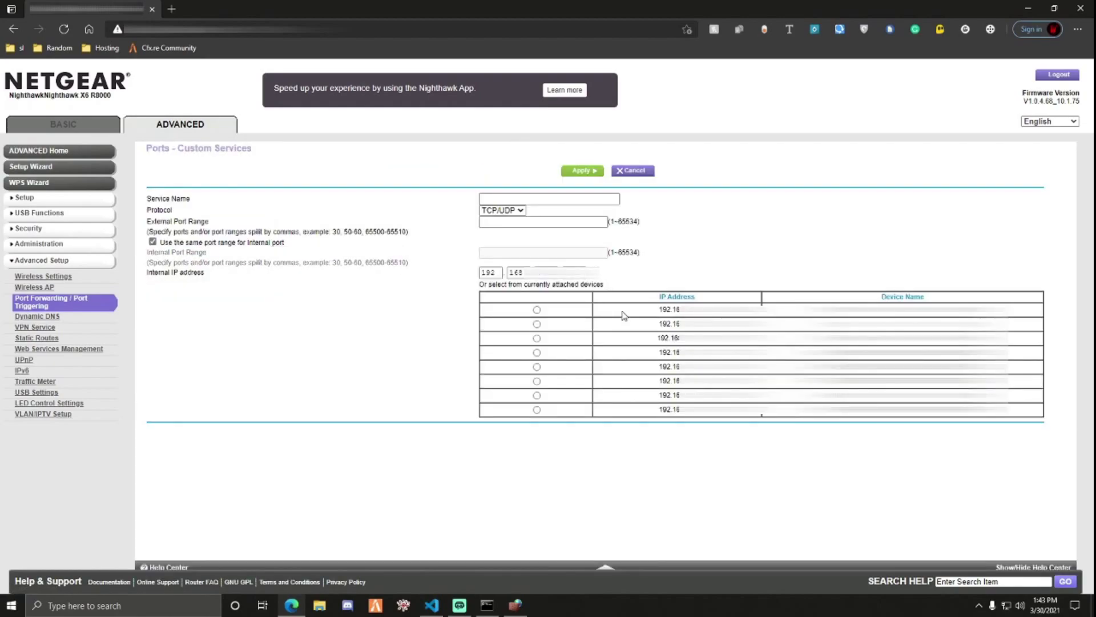
- Name the custom service 'test', keep protocol TCP/UDP, and set external port 30120
left_click(511, 199)
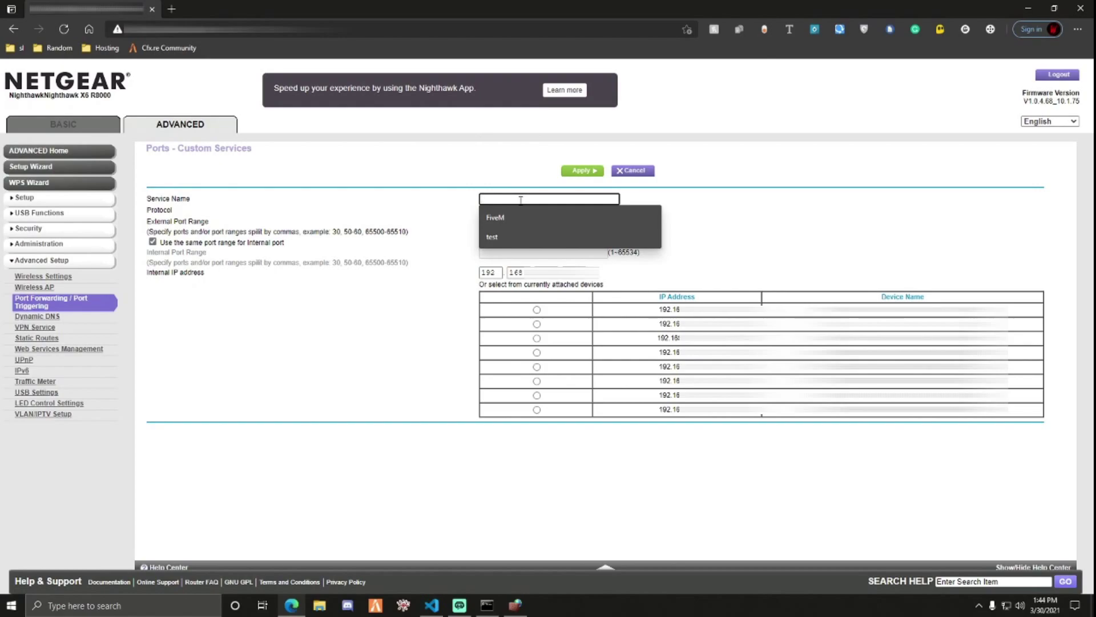
left_click(546, 237)
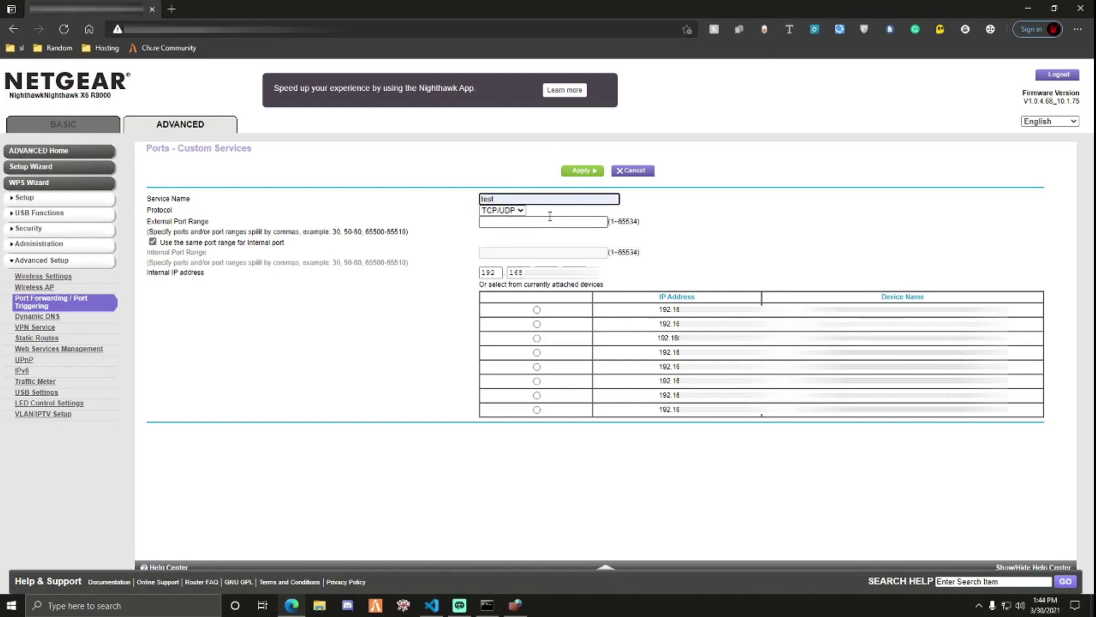
left_click(519, 211)
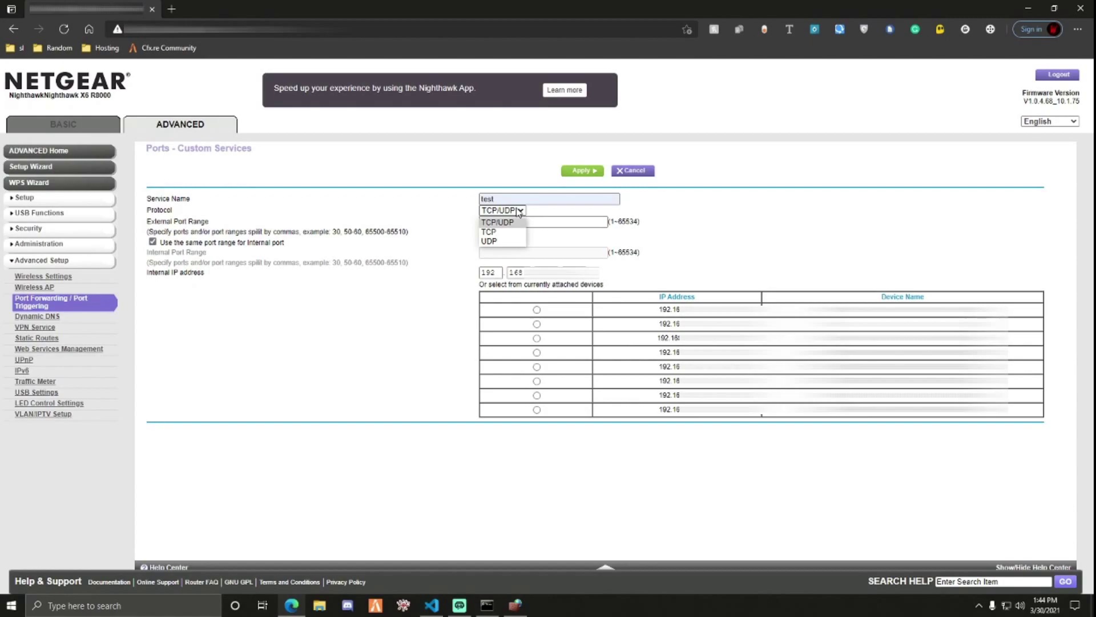
left_click(503, 222)
left_click(536, 222)
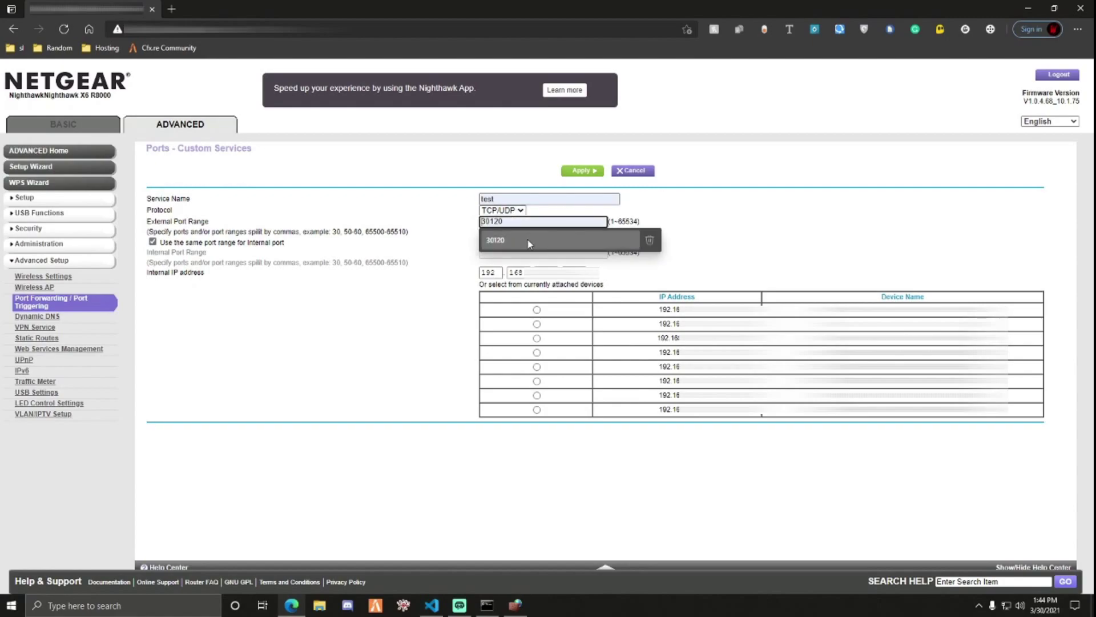
left_click(527, 240)
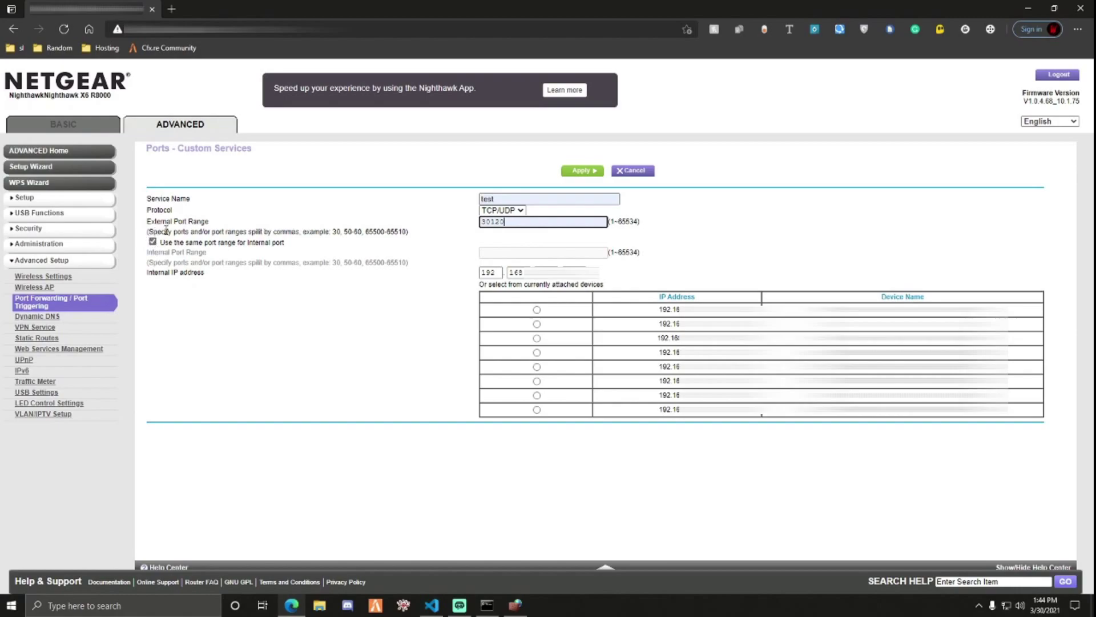
left_click(514, 259)
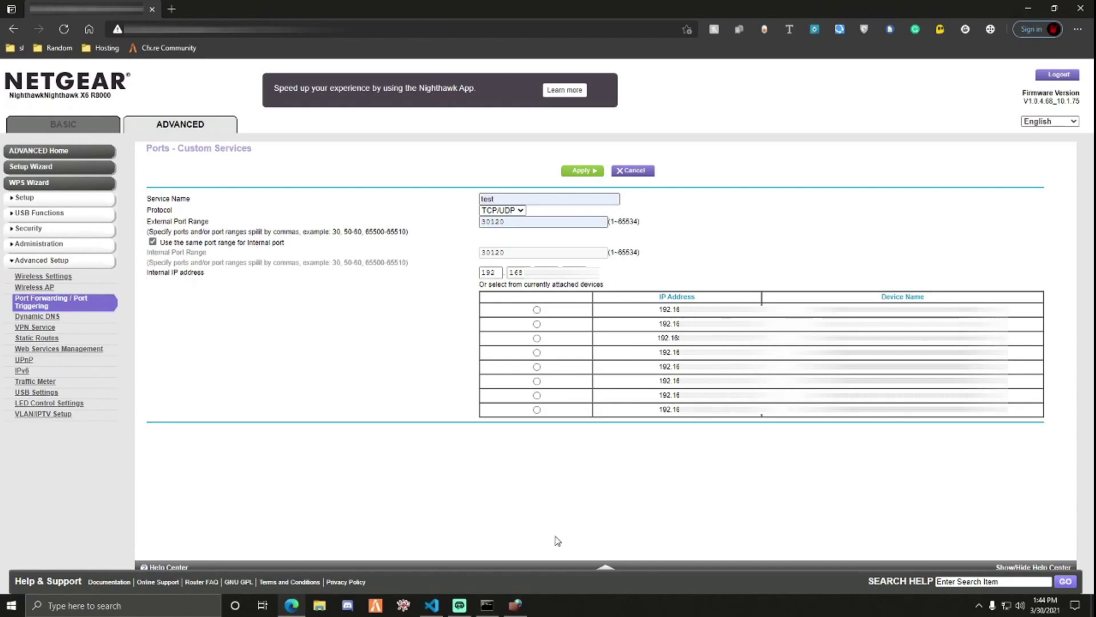
- Look up this PC's IPv4 address in Command Prompt and select this computer as the forwarding target
left_click(487, 605)
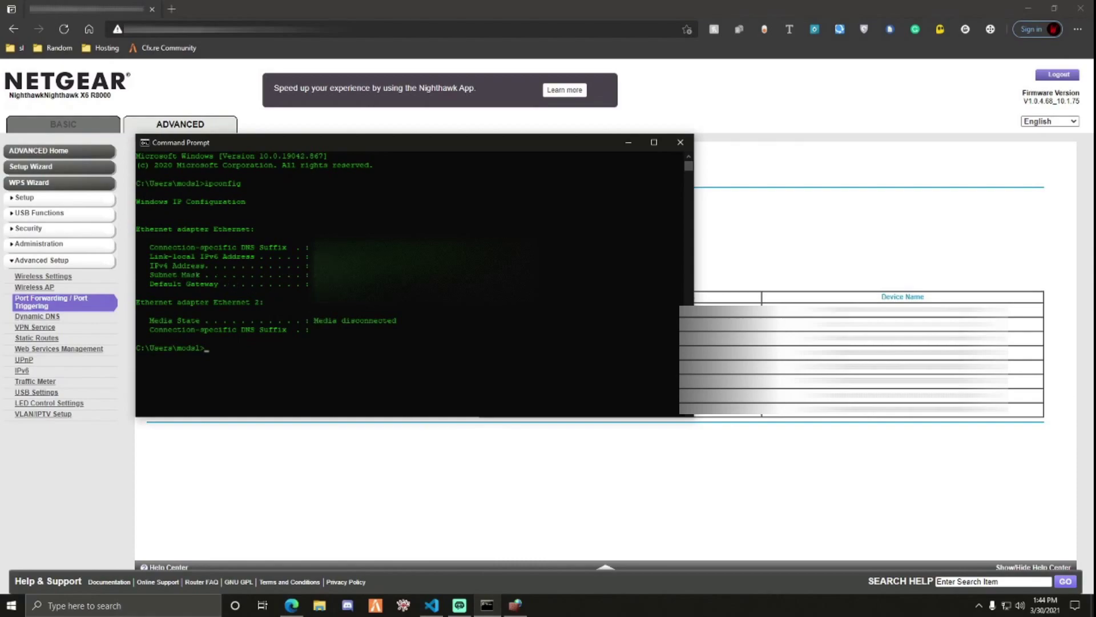
left_click(311, 266)
left_click(628, 142)
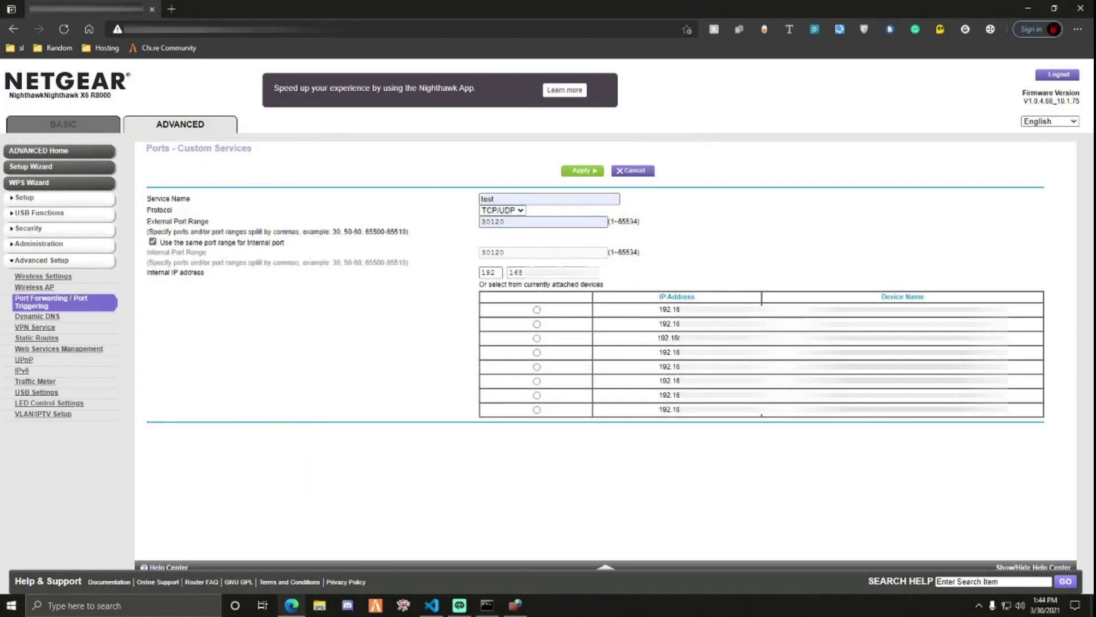
left_click(537, 382)
- Close the router browser window and Command Prompt, then open Windows search to relaunch the browser
left_click(1080, 8)
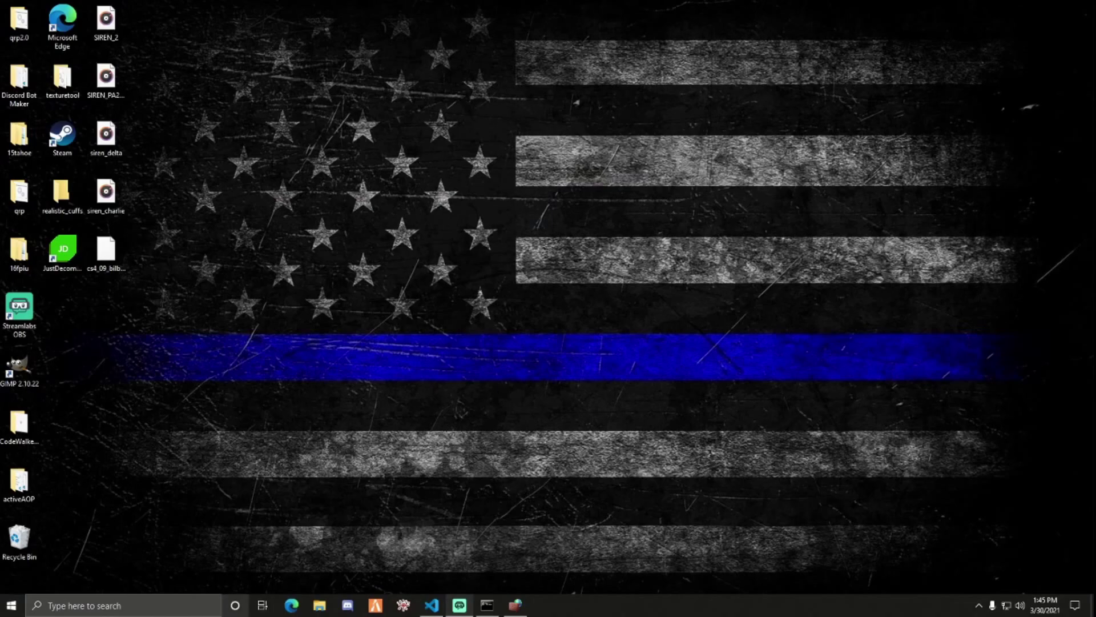
left_click(485, 605)
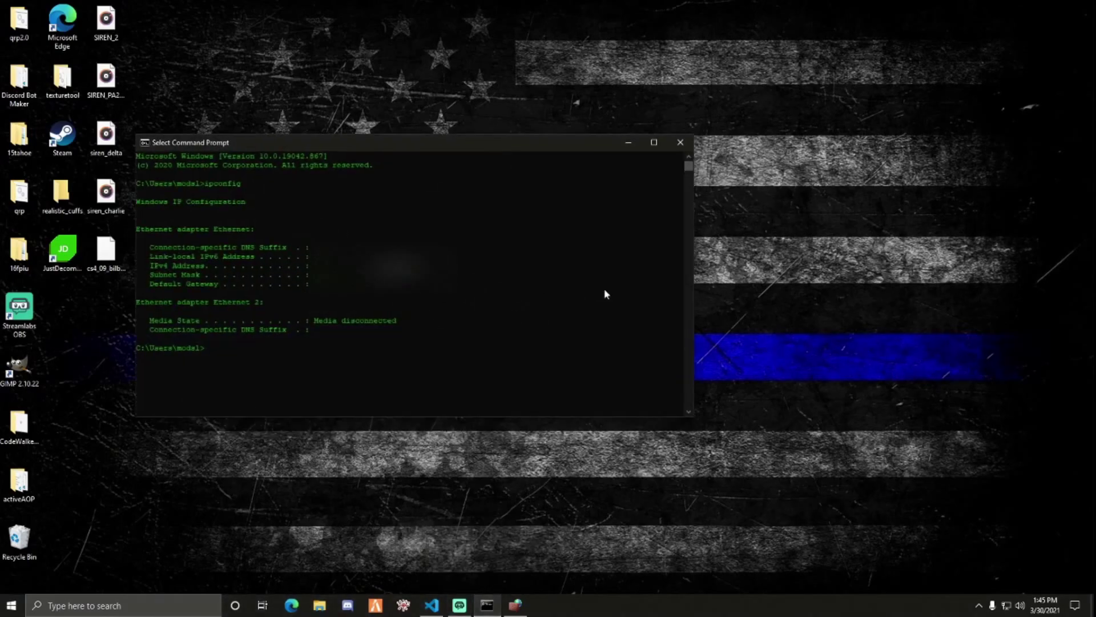
left_click(678, 143)
left_click(190, 605)
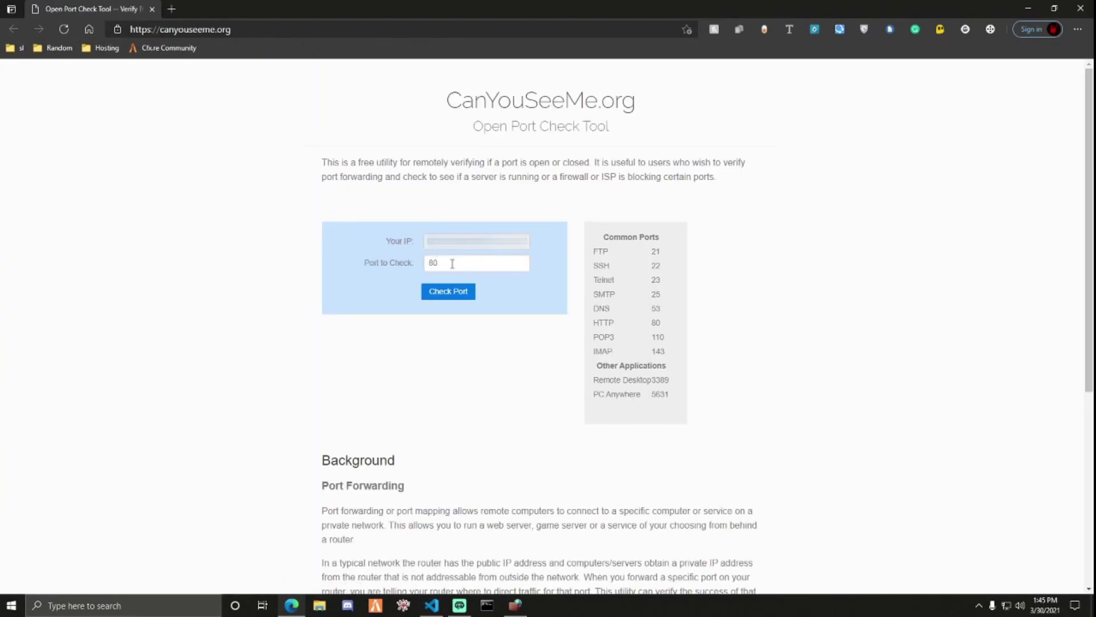
- Test port 30120 on CanYouSeeMe.org, then close the port-checker browser window
double_click(453, 263)
type("30")
key("Down")
key("Return")
left_click(443, 291)
left_click(1081, 8)
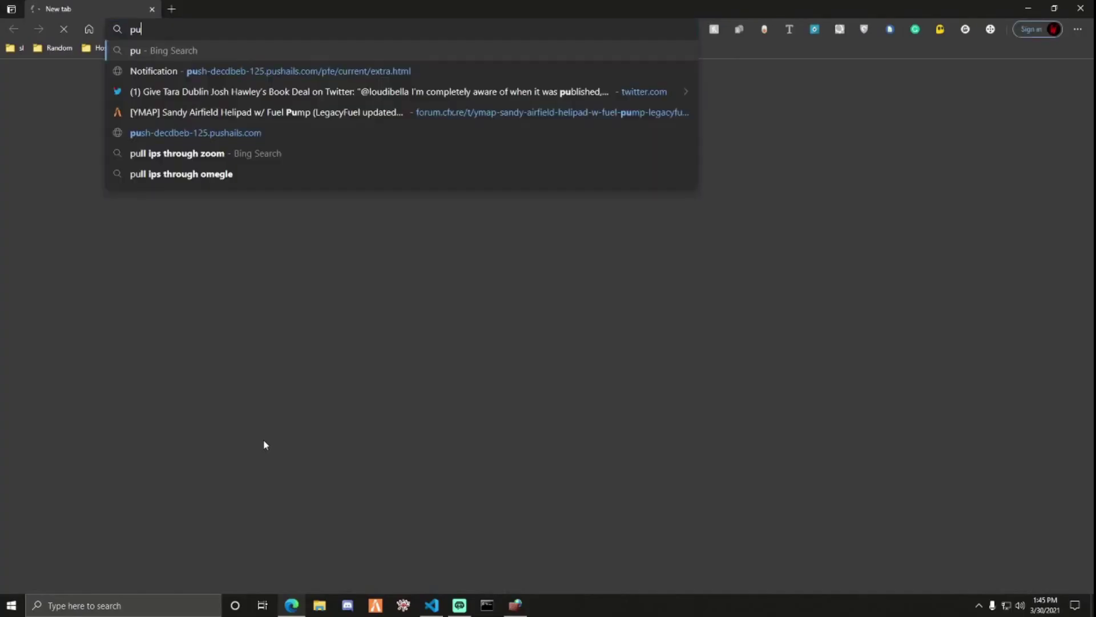
- Erase the unfinished search text from the Edge address bar
key("BackSpace")
key("BackSpace")
key("BackSpace")
key("BackSpace")
key("BackSpace")
key("BackSpace")
key("BackSpace")
key("BackSpace")
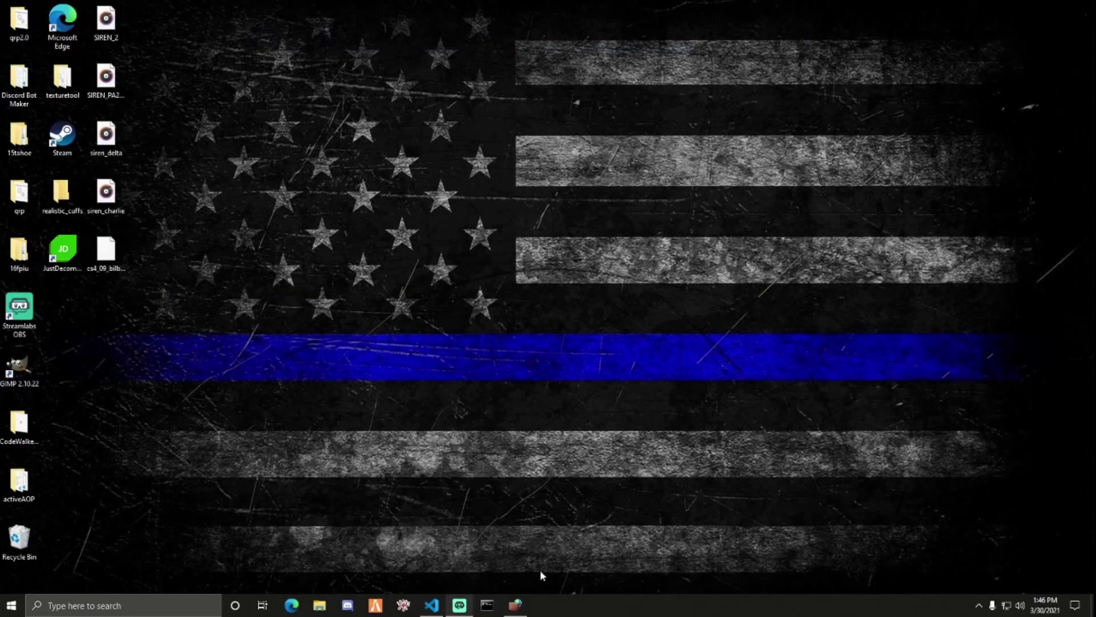
- Restore the firewall window and look over the Inbound, then Outbound, FiveM rule lists
mouse_move(525, 604)
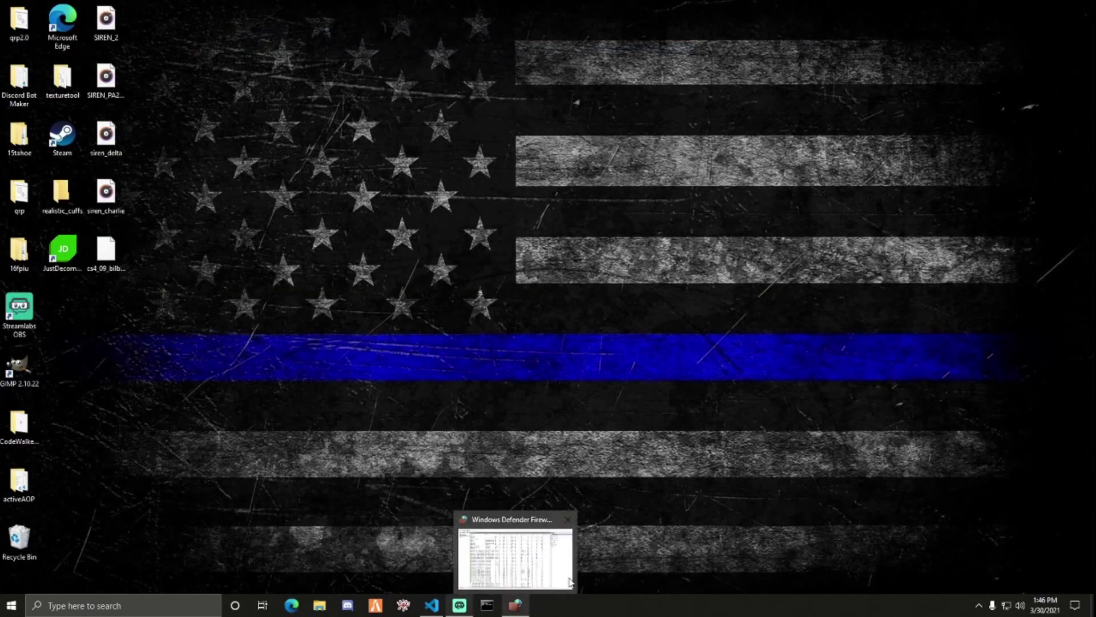
left_click(549, 585)
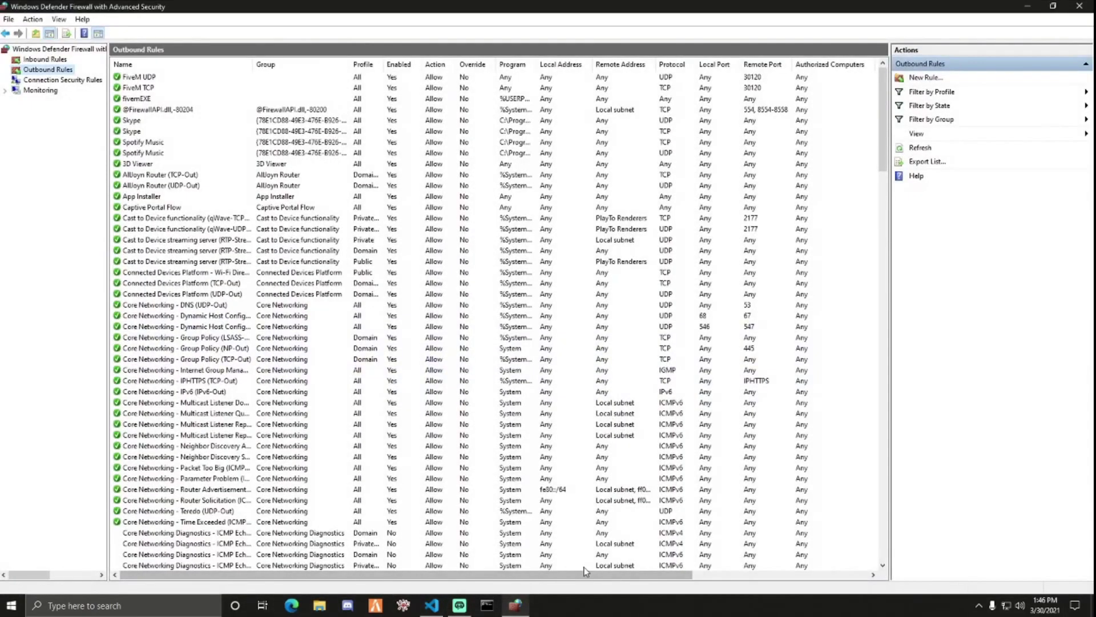
left_click(38, 62)
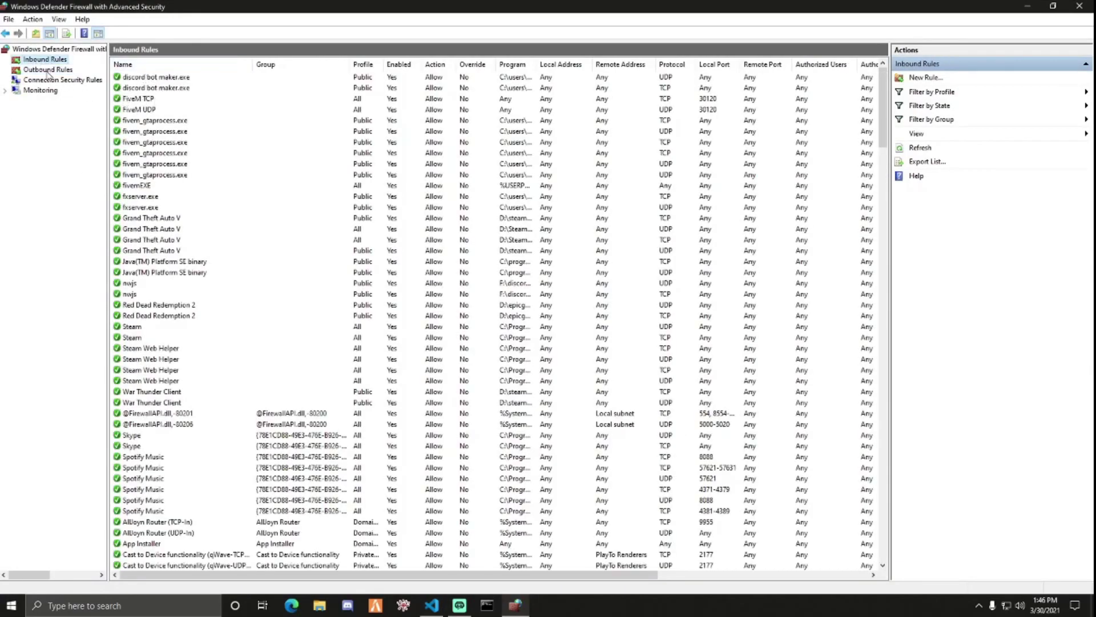
left_click(46, 71)
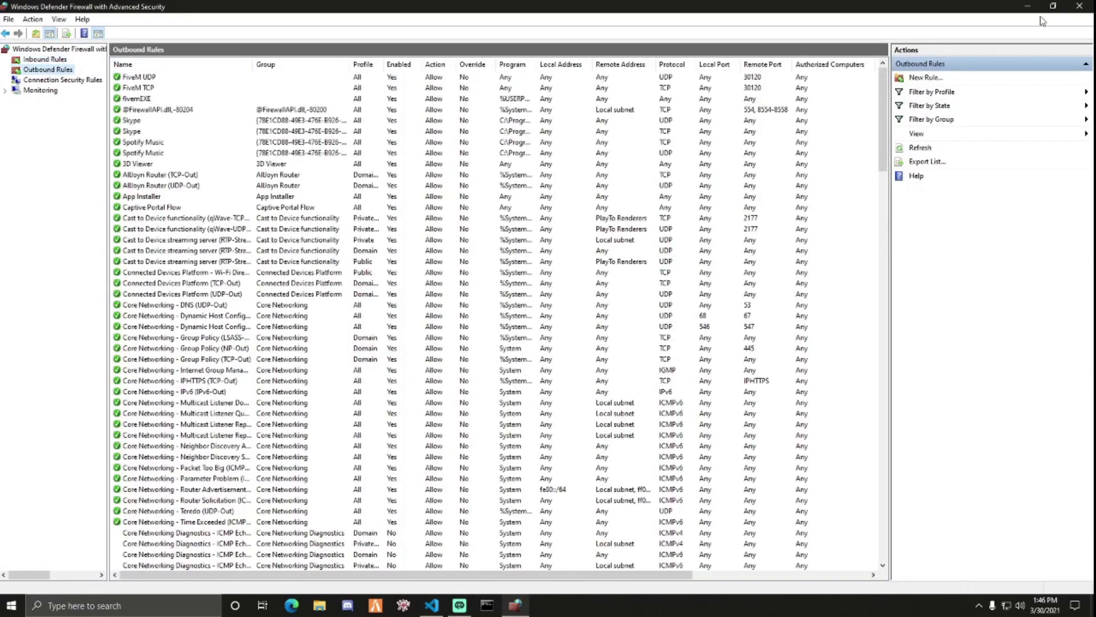